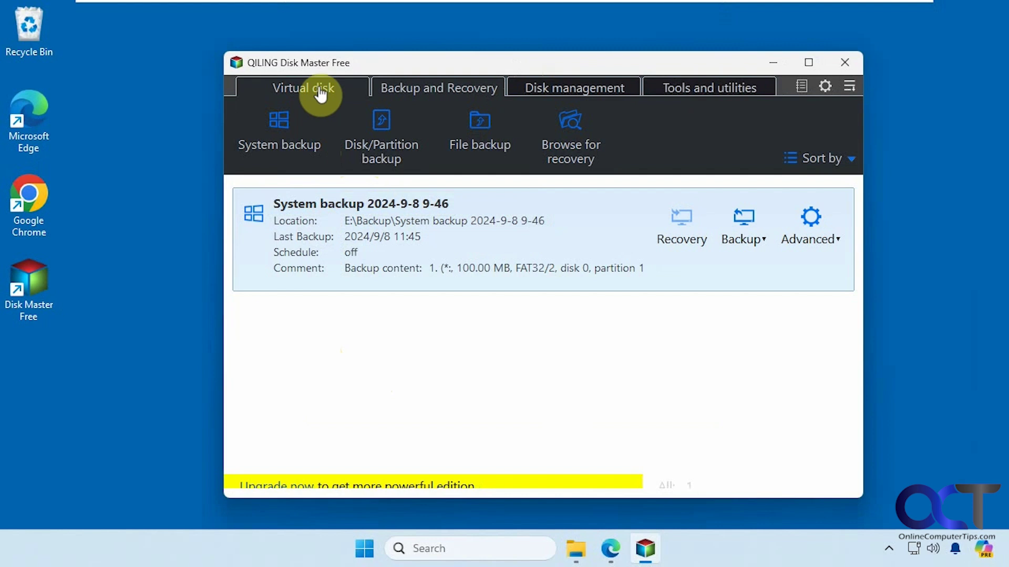
Step: Start a new system backup of Disk0's partitions to C:\My Storage
{"action": "left_click", "coordinate": [652, 90]}
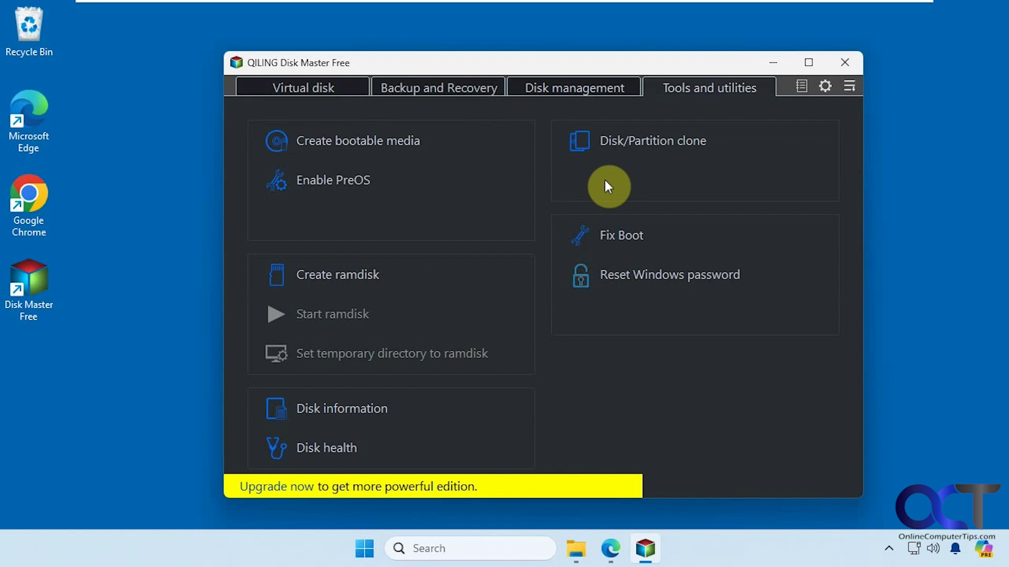
{"action": "left_click", "coordinate": [434, 92]}
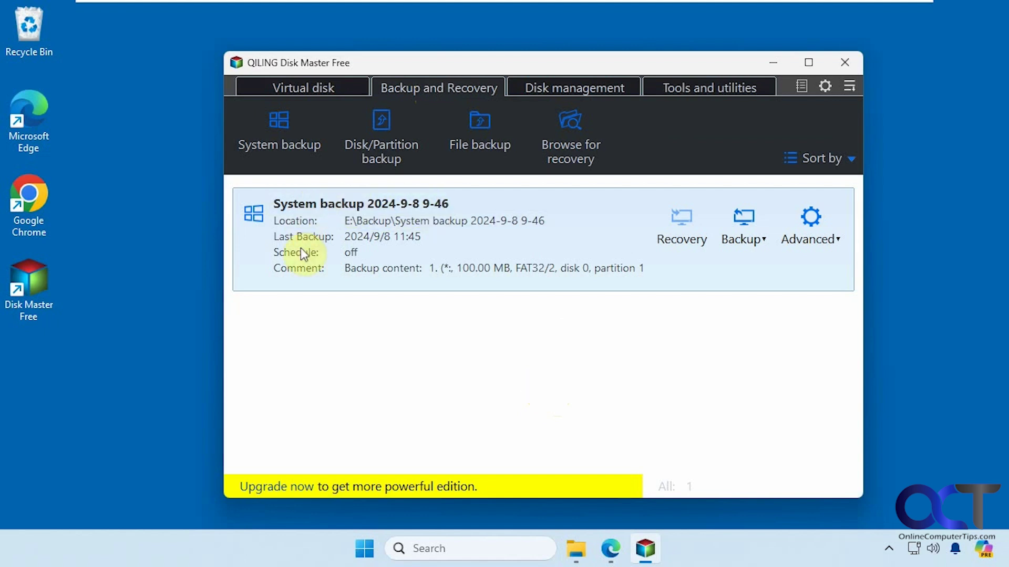
{"action": "mouse_move", "coordinate": [427, 276]}
{"action": "left_click", "coordinate": [287, 132]}
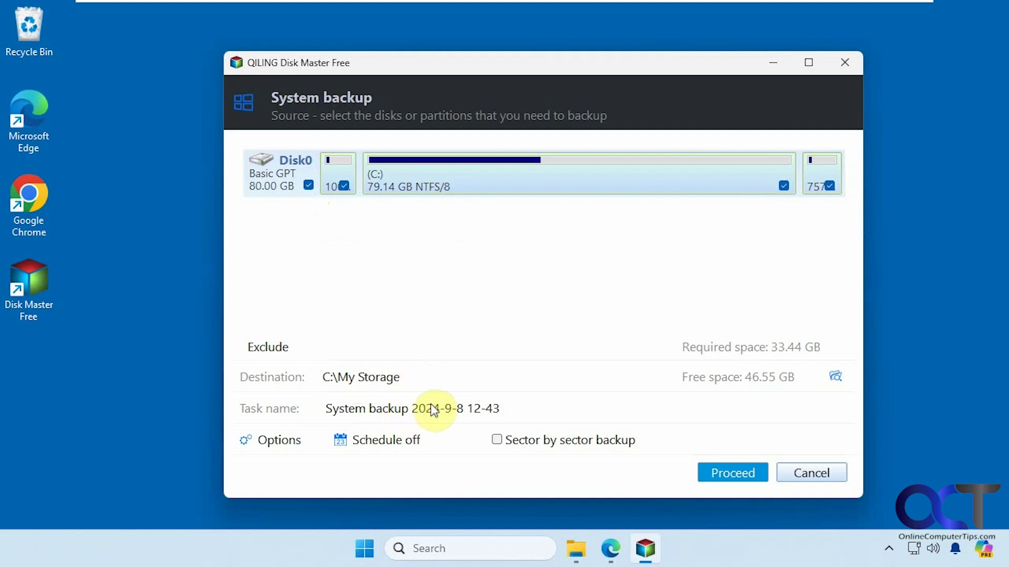
{"action": "left_click", "coordinate": [274, 448]}
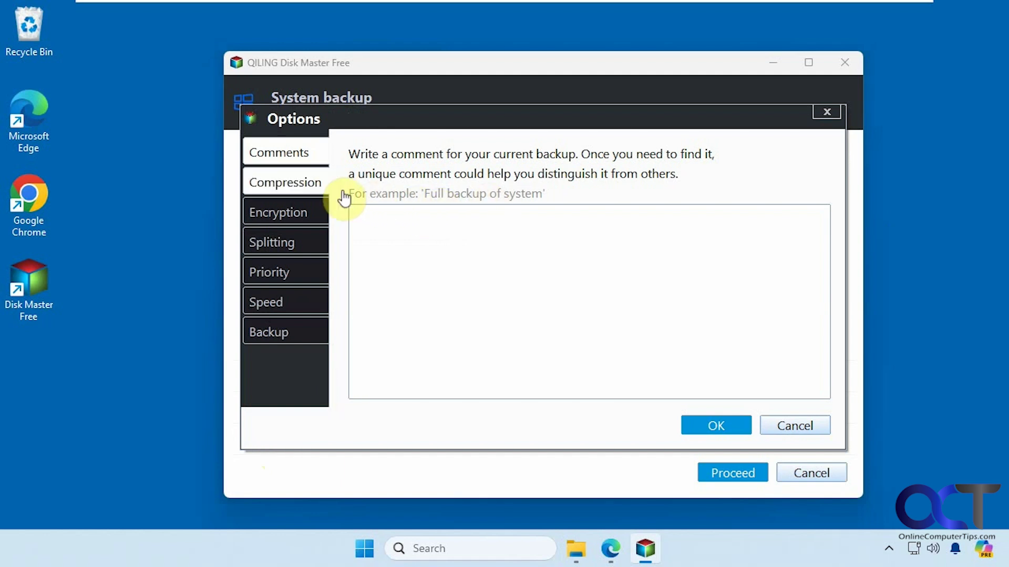
{"action": "left_click", "coordinate": [299, 182]}
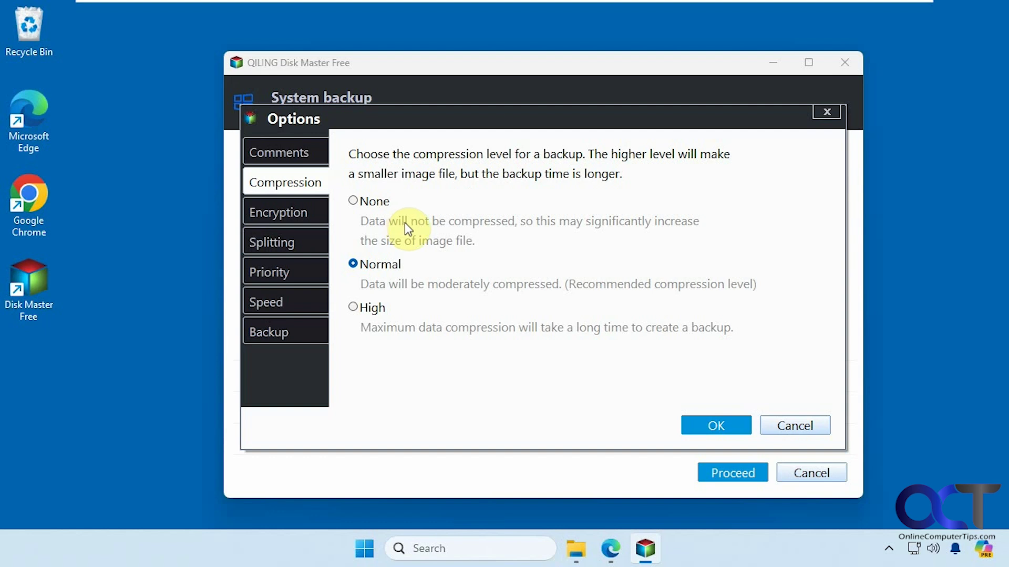
{"action": "left_click", "coordinate": [267, 215]}
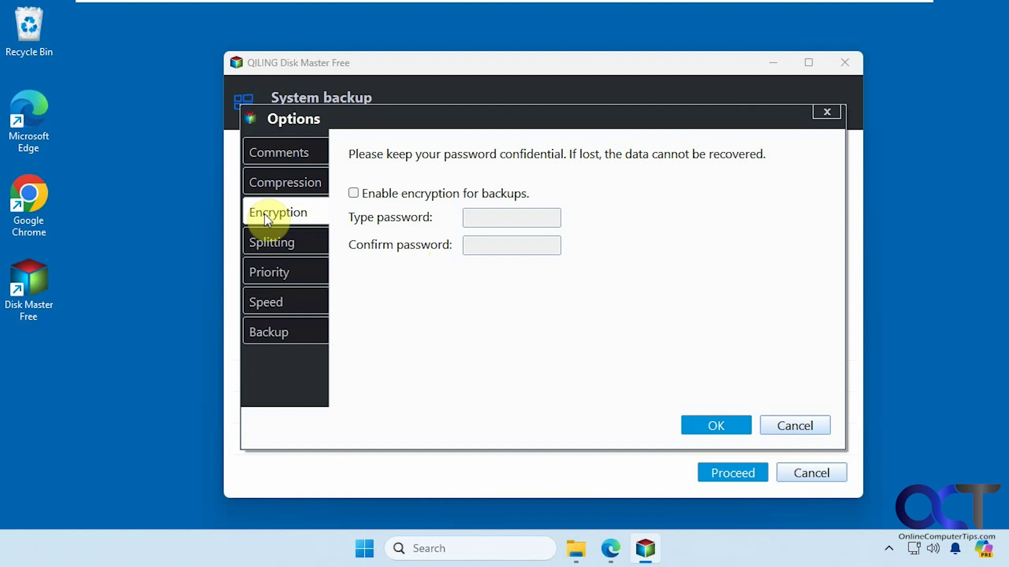
{"action": "left_click", "coordinate": [271, 244]}
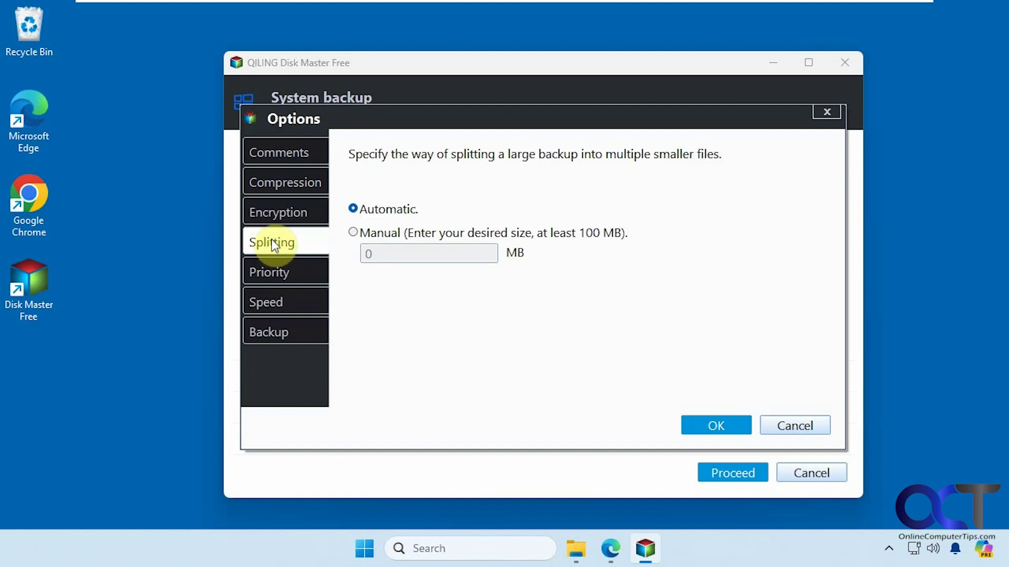
{"action": "left_click", "coordinate": [269, 271]}
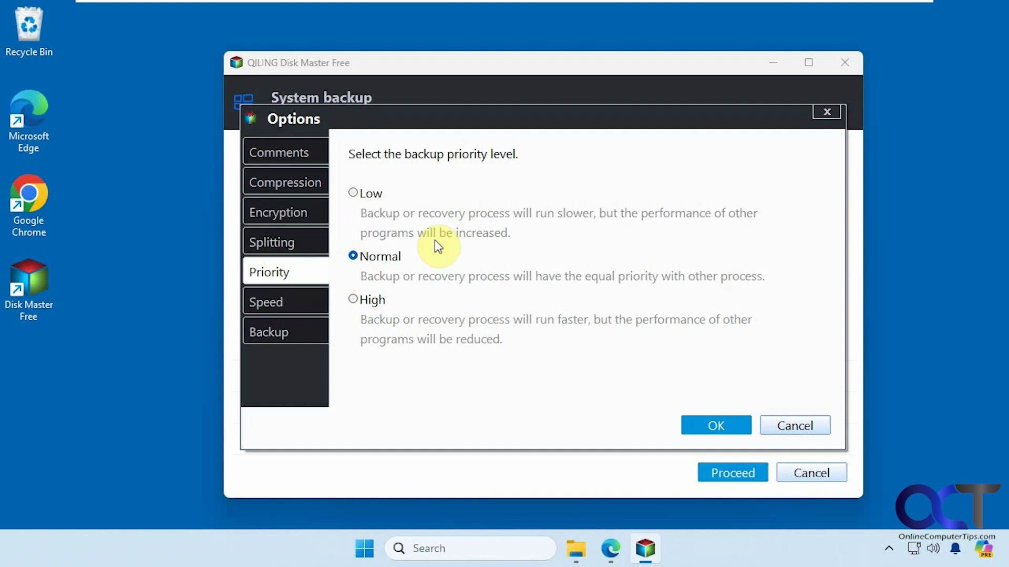
{"action": "left_click", "coordinate": [306, 304]}
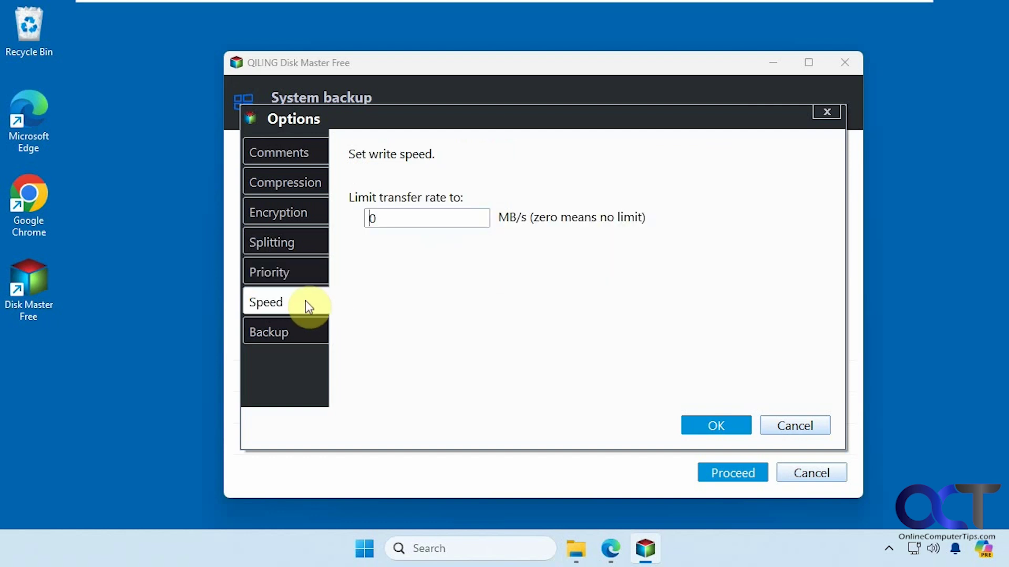
{"action": "left_click", "coordinate": [309, 329]}
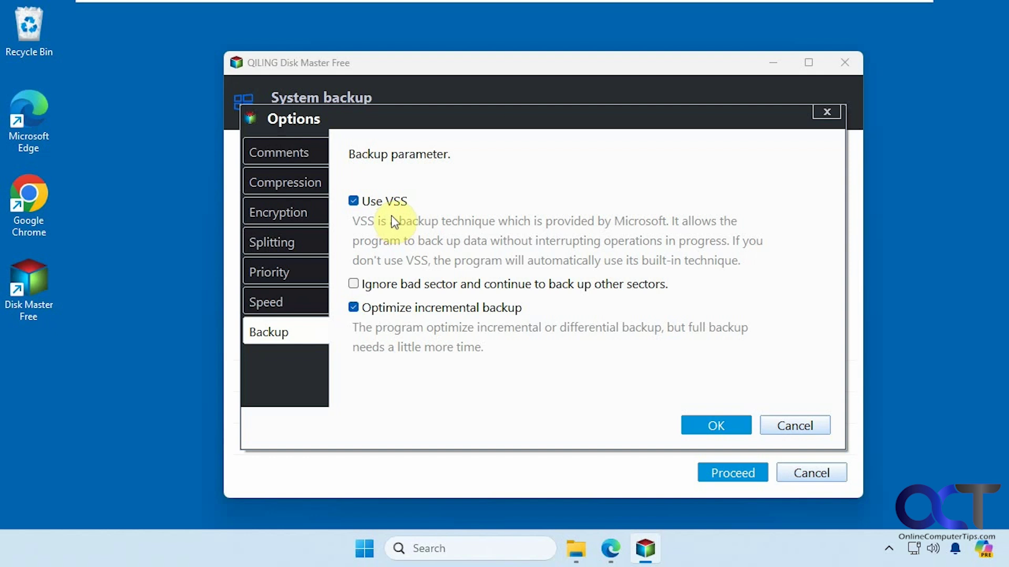
{"action": "left_click", "coordinate": [783, 428]}
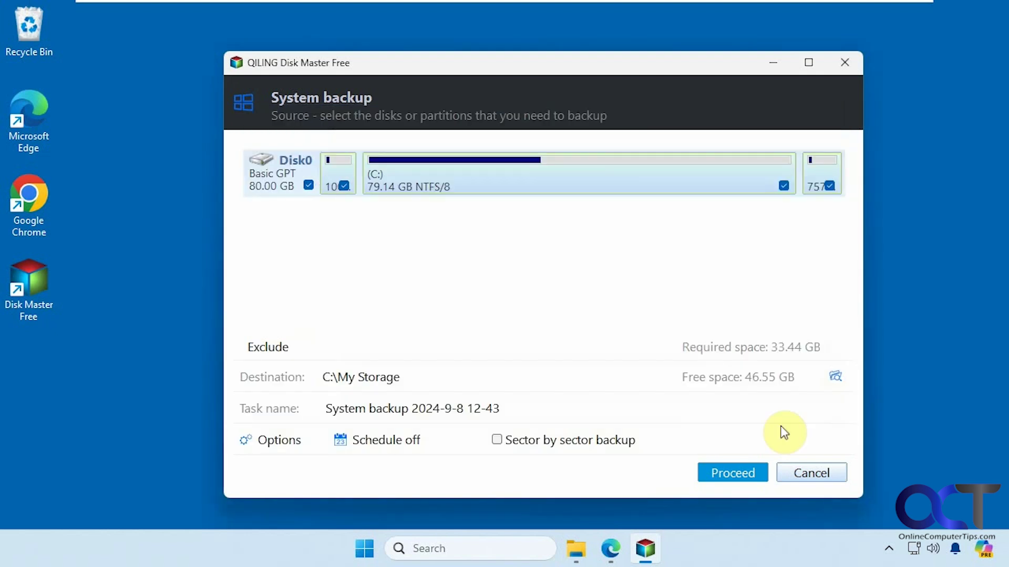
{"action": "left_click", "coordinate": [407, 444]}
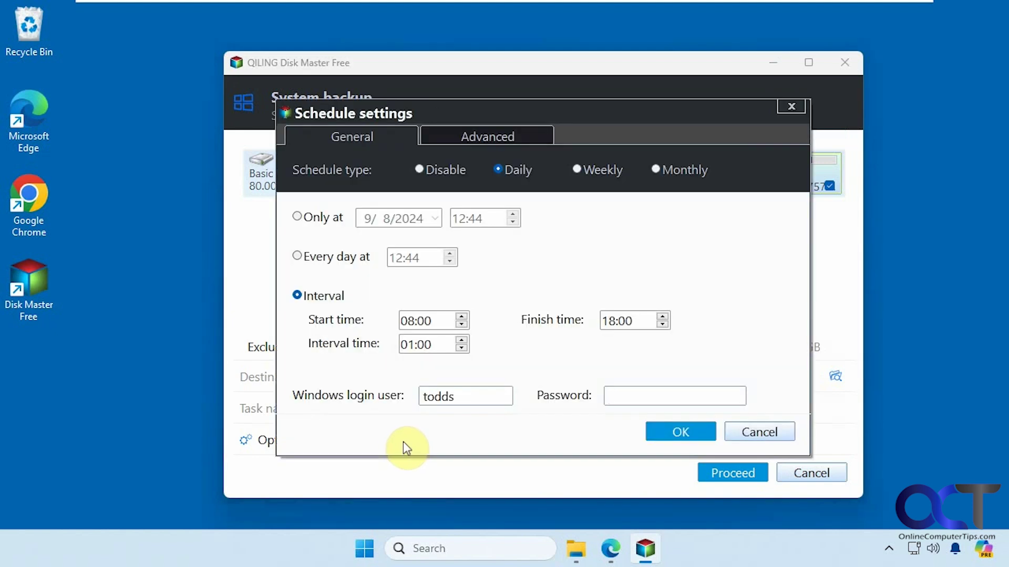
{"action": "left_click", "coordinate": [508, 138]}
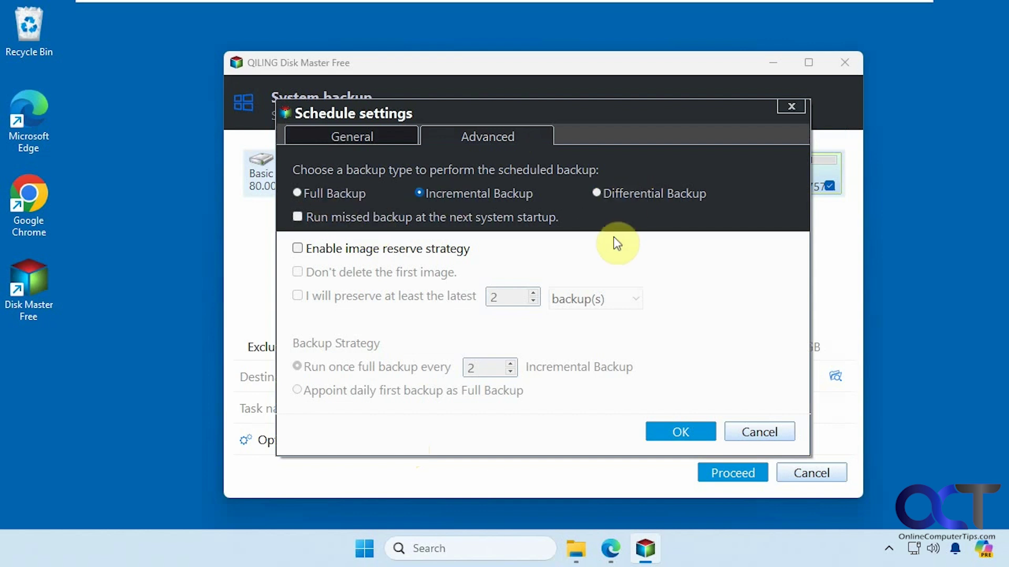
{"action": "left_click", "coordinate": [748, 436]}
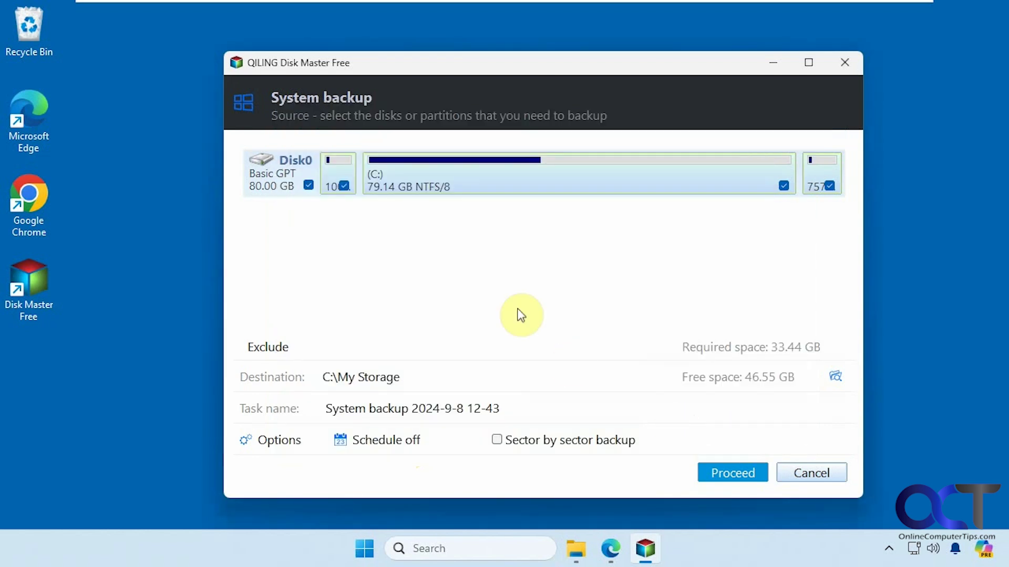
{"action": "left_click", "coordinate": [580, 548]}
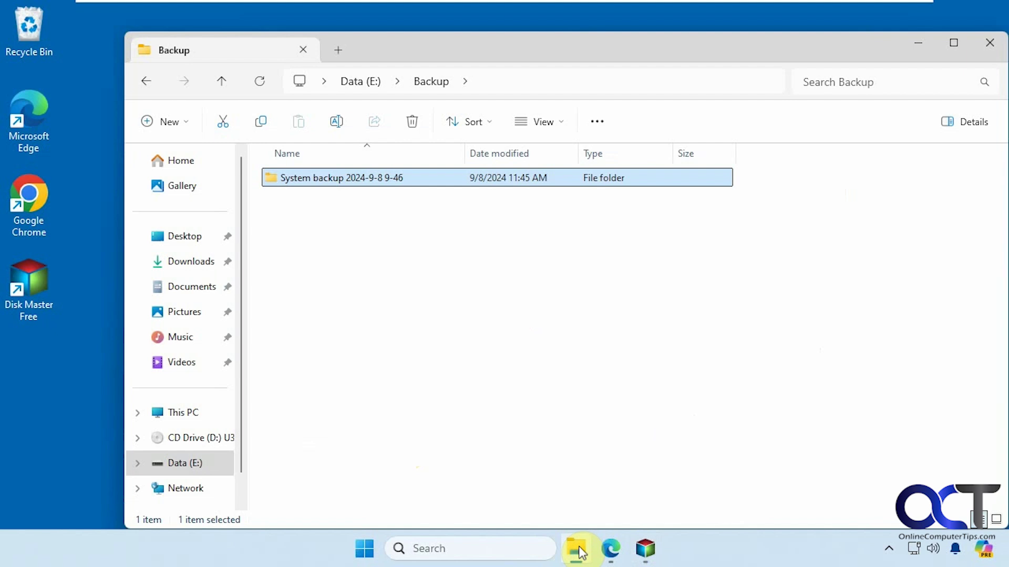
{"action": "double_click", "coordinate": [371, 178]}
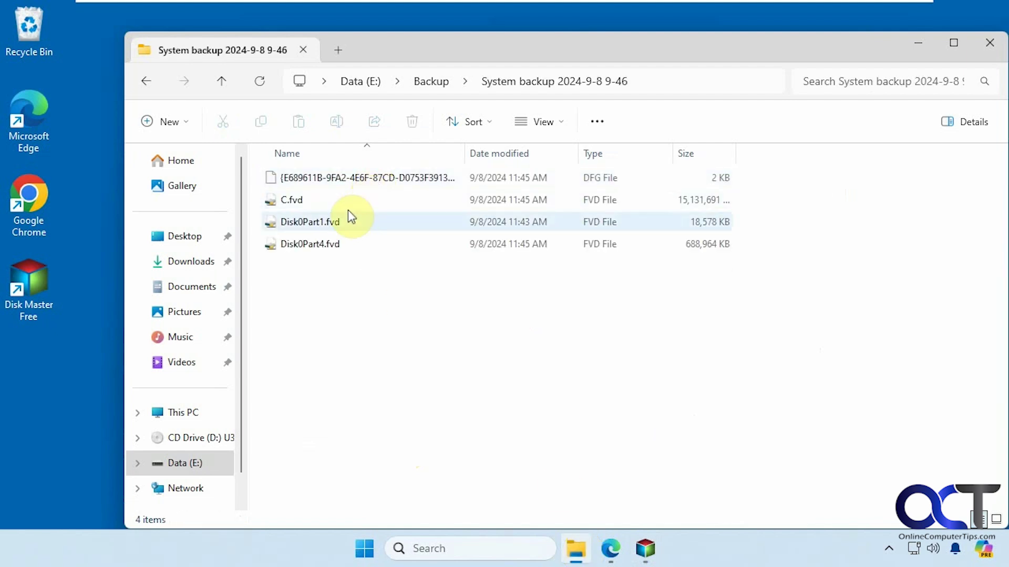
{"action": "left_click", "coordinate": [428, 88]}
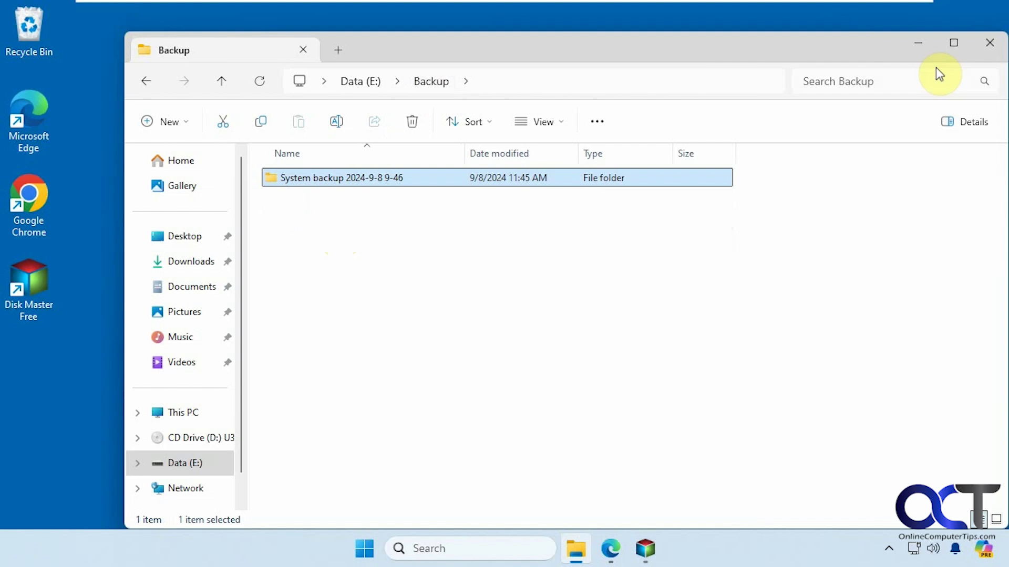
{"action": "left_click", "coordinate": [918, 43]}
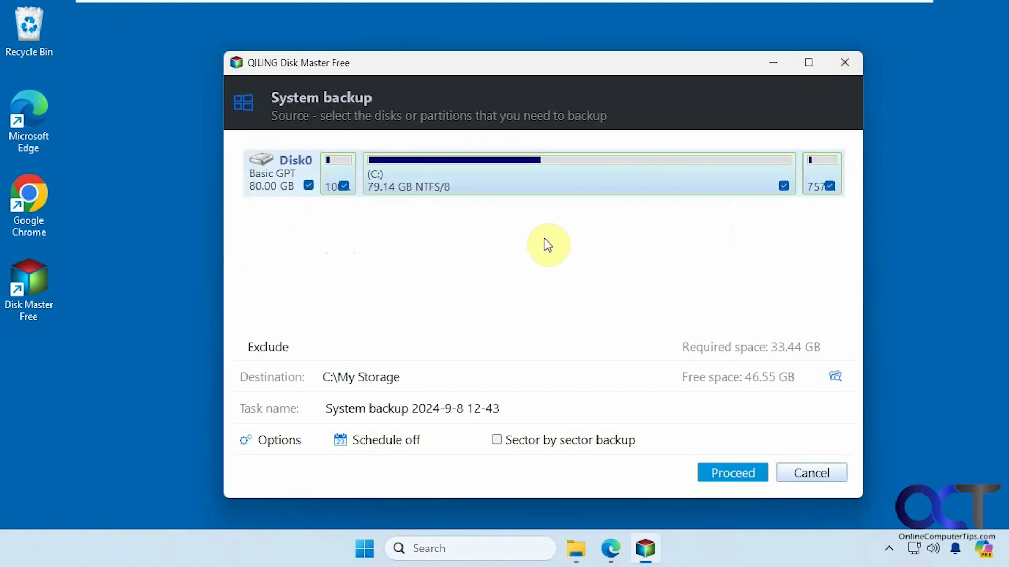
Step: Cancel the new backup and glance at backup types for the existing 2024-9-8 9-46 backup
{"action": "left_click", "coordinate": [809, 473]}
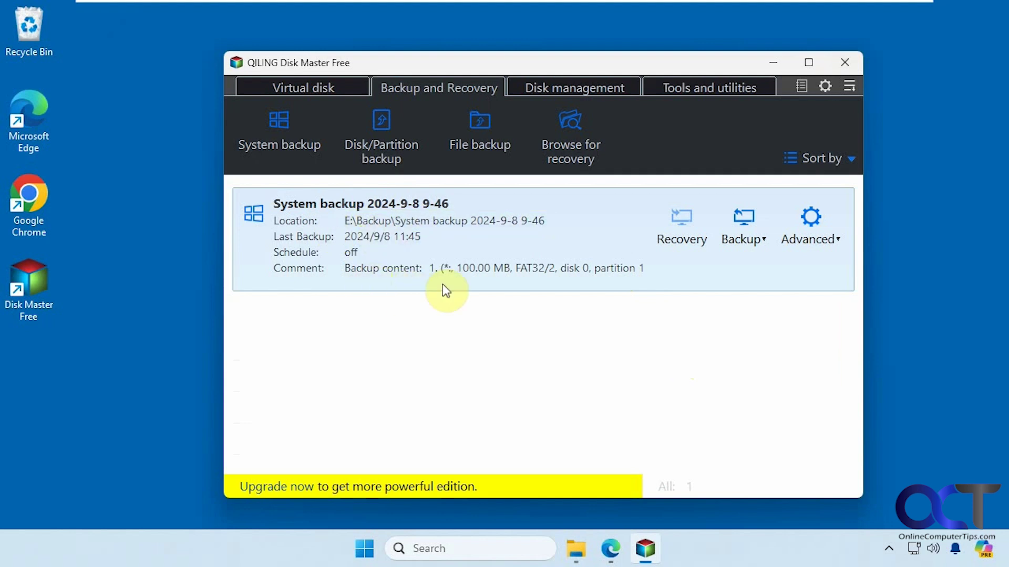
{"action": "left_click", "coordinate": [753, 247]}
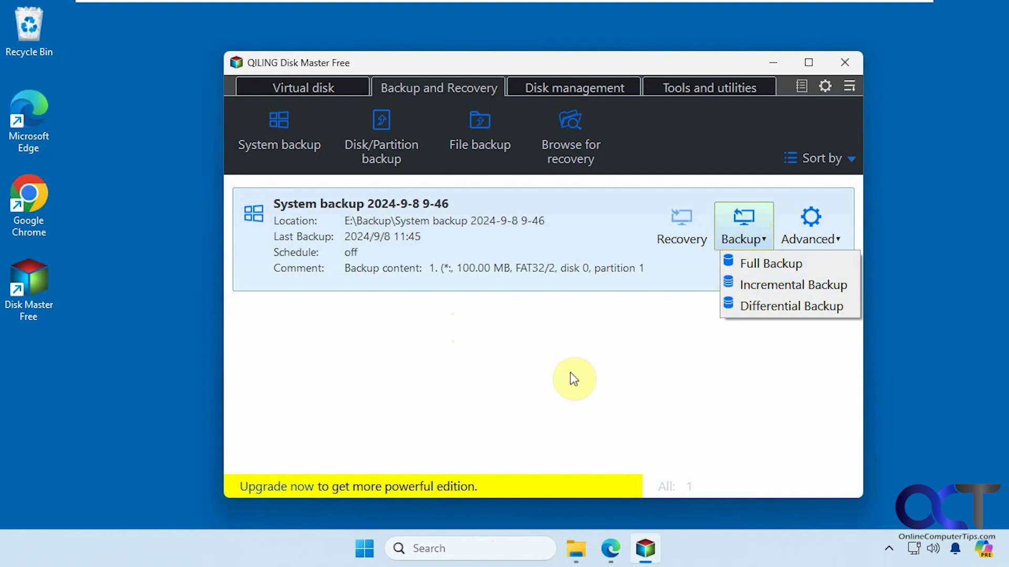
{"action": "left_click", "coordinate": [552, 372]}
Step: Create a new text document on the desktop named 'Before Backup'
{"action": "right_click", "coordinate": [100, 353]}
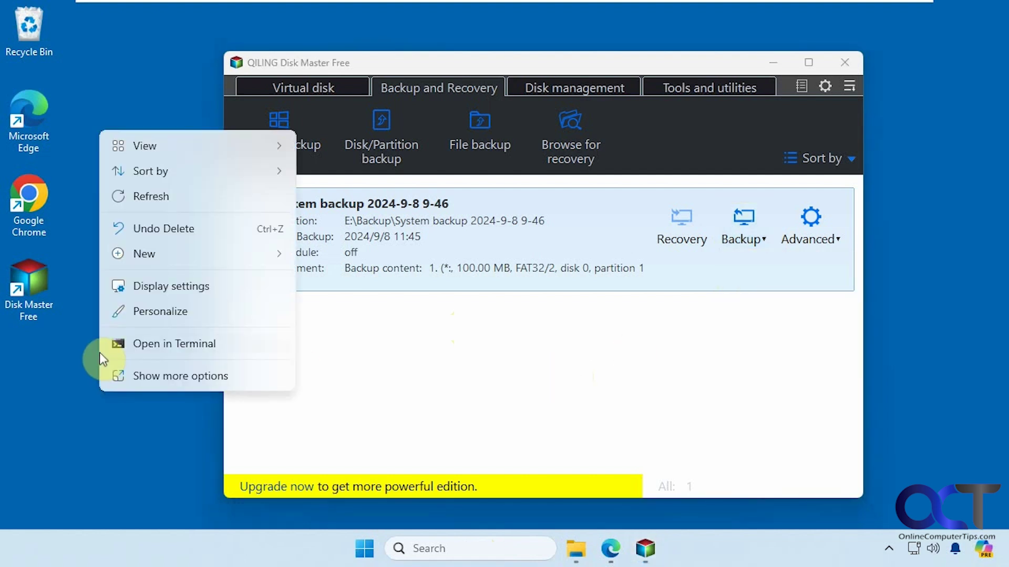
{"action": "mouse_move", "coordinate": [143, 257]}
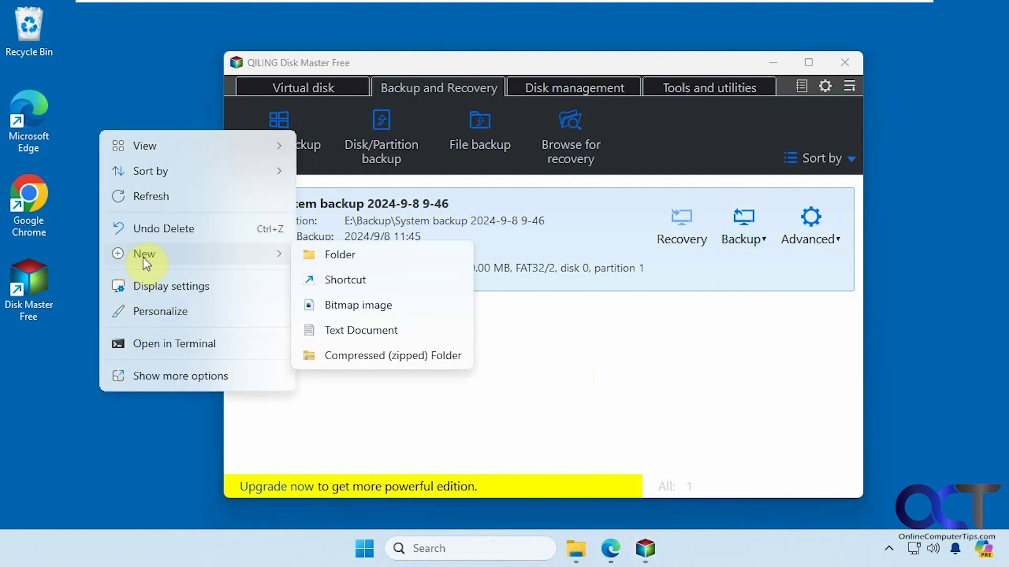
{"action": "left_click", "coordinate": [351, 330]}
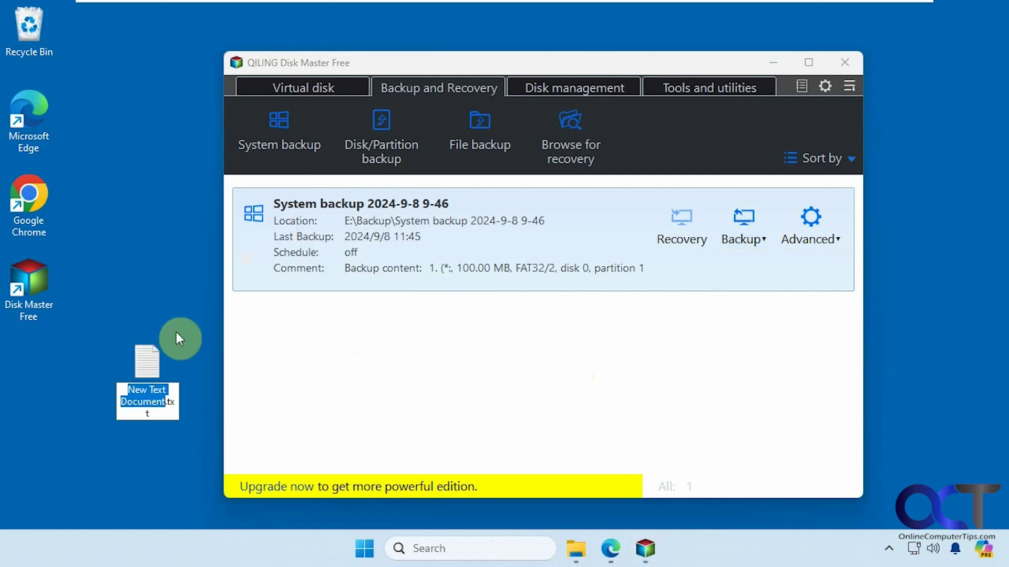
{"action": "type", "text": "Before Backup"}
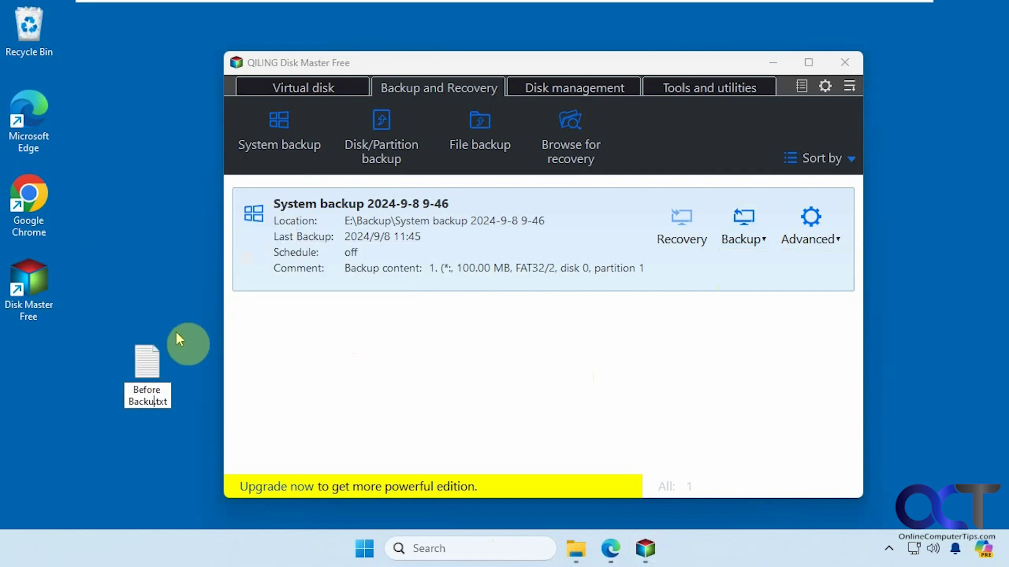
{"action": "key", "text": "Return"}
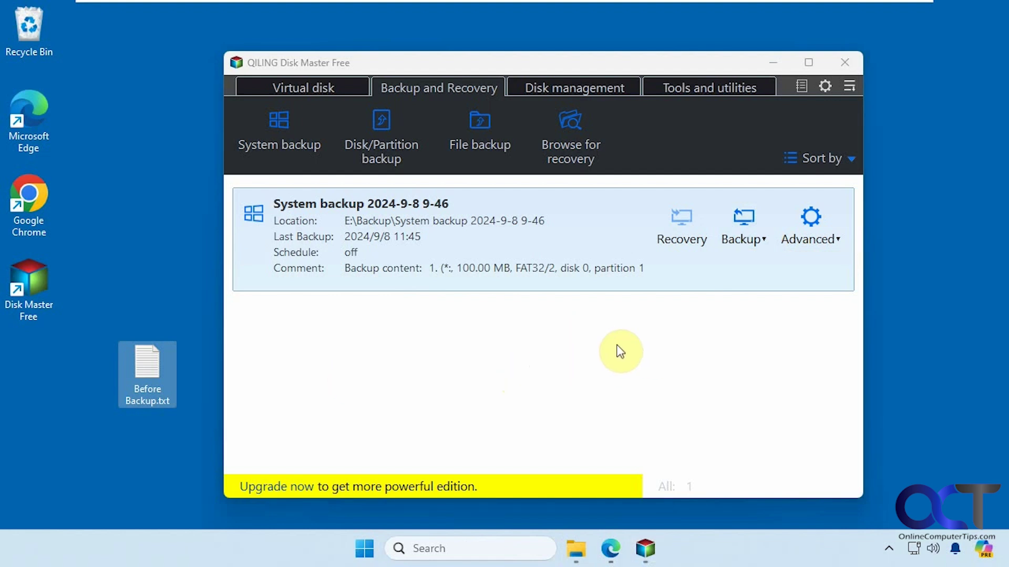
Step: Mount the system backup's (C:) partition read-only as drive Z:
{"action": "left_click", "coordinate": [417, 385]}
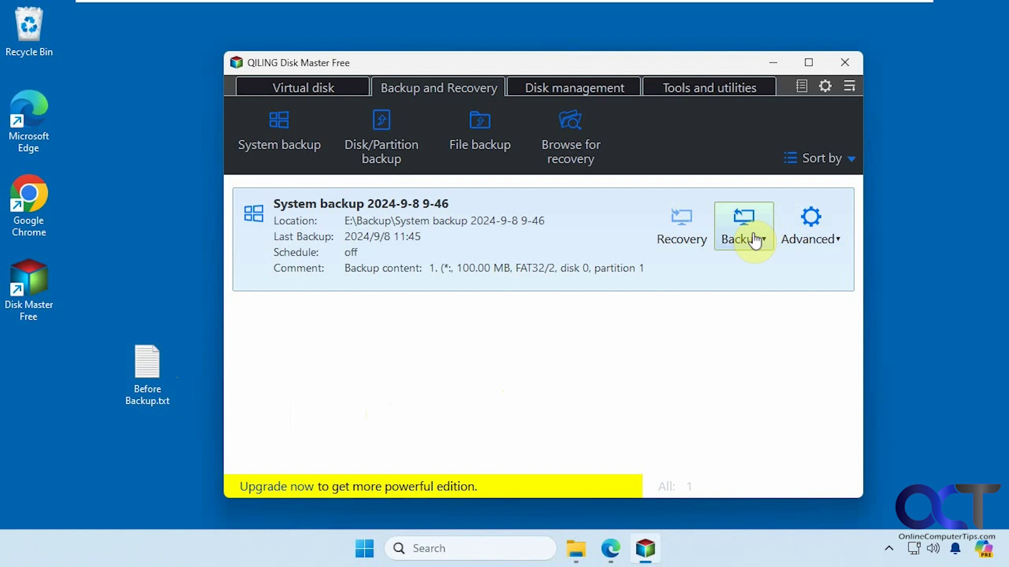
{"action": "left_click", "coordinate": [827, 239]}
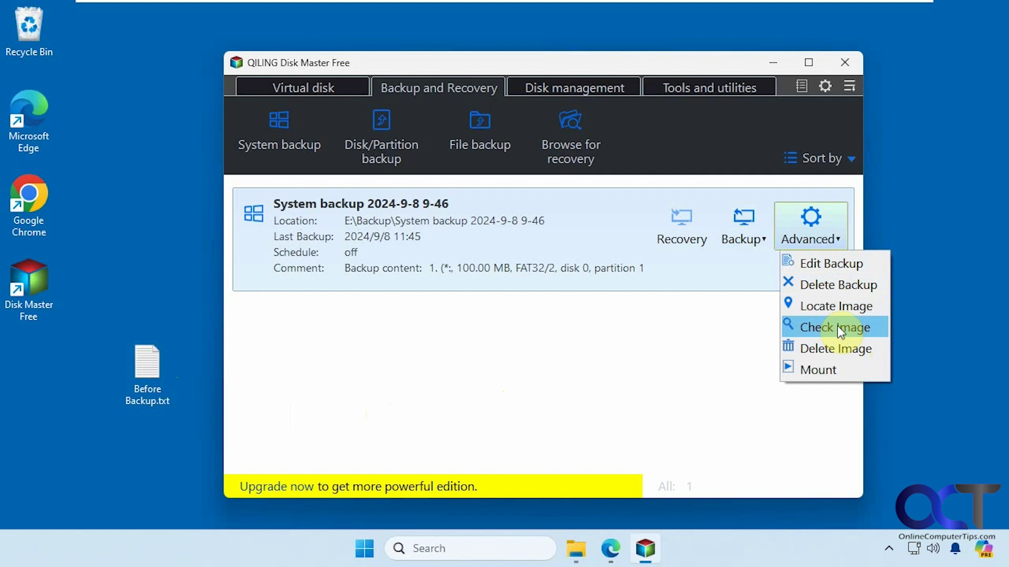
{"action": "left_click", "coordinate": [825, 376]}
{"action": "left_click", "coordinate": [242, 269]}
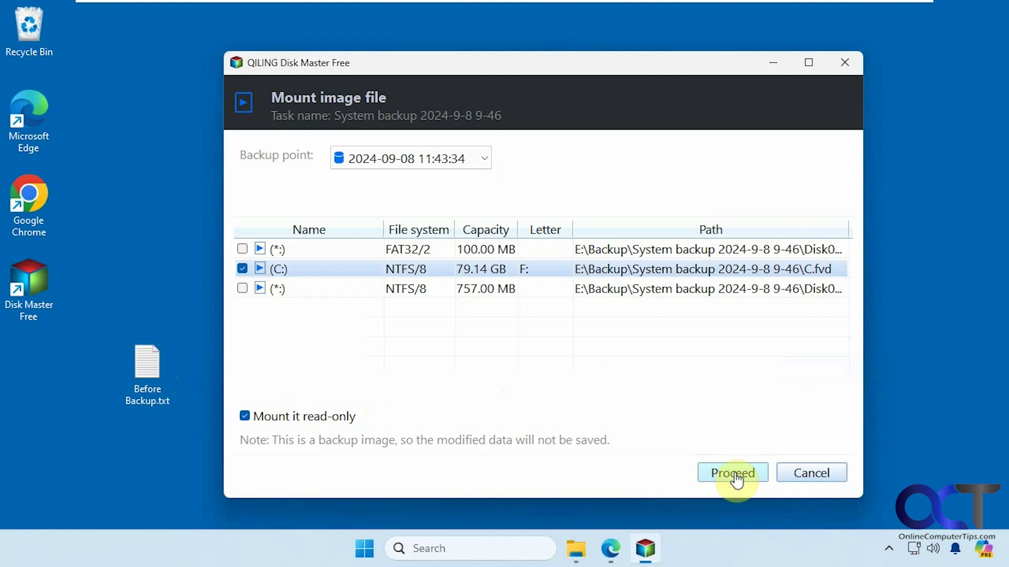
{"action": "left_click", "coordinate": [545, 271]}
{"action": "left_click", "coordinate": [550, 272]}
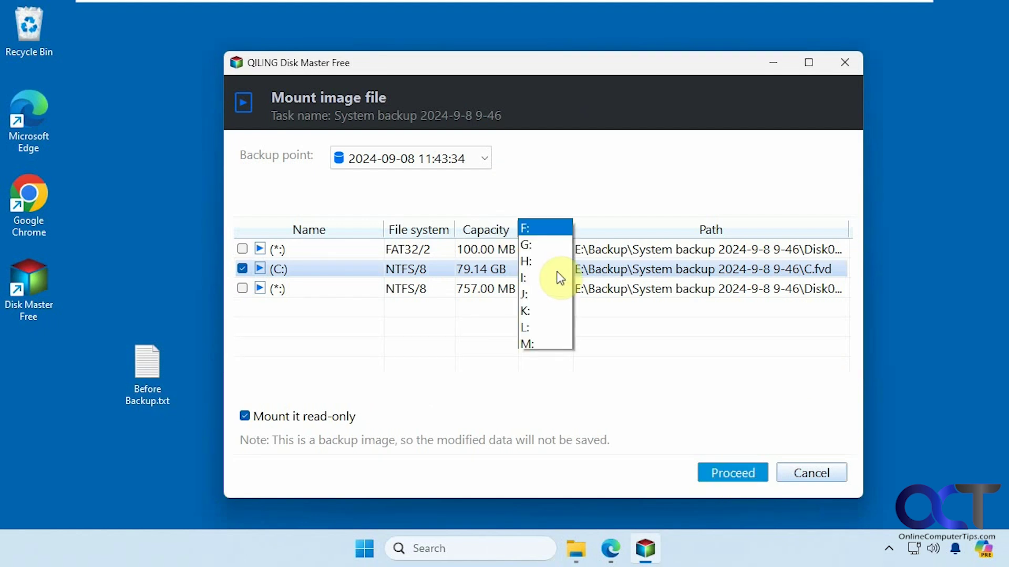
{"action": "left_click", "coordinate": [553, 340]}
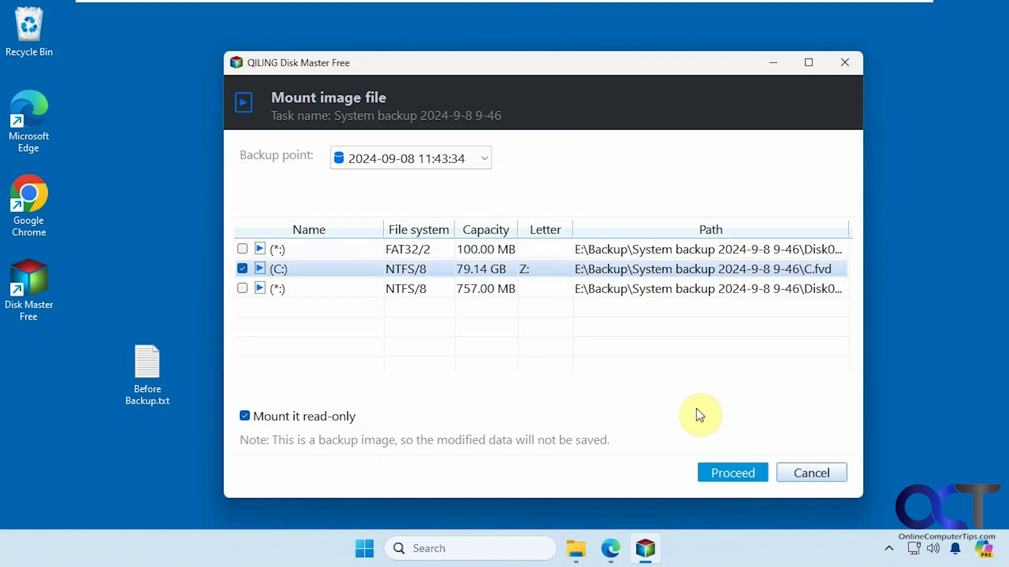
{"action": "left_click", "coordinate": [735, 473]}
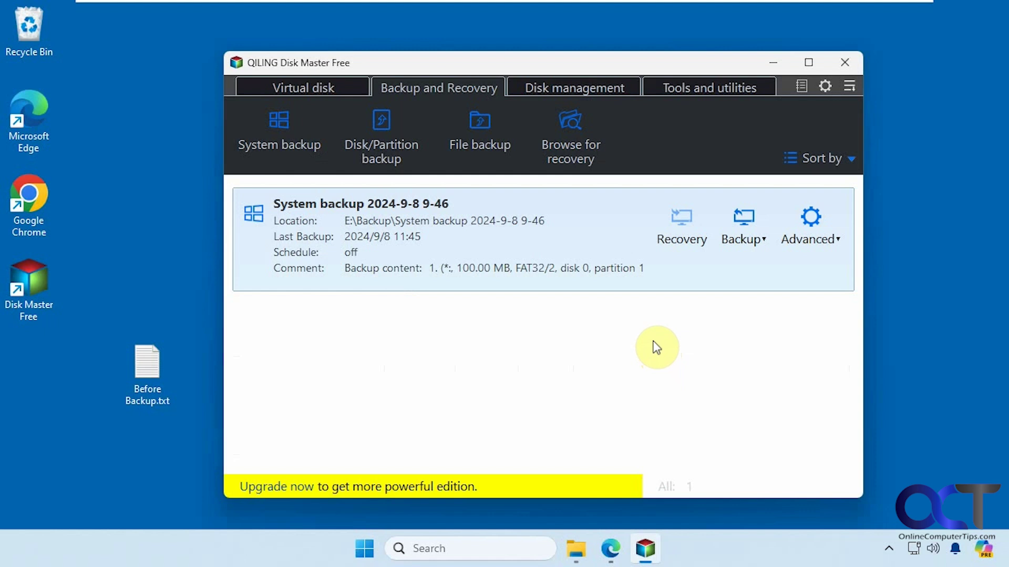
Step: Browse the mounted Local Disk (Z:) in File Explorer, then minimize it
{"action": "left_click", "coordinate": [575, 549]}
{"action": "left_click", "coordinate": [338, 53]}
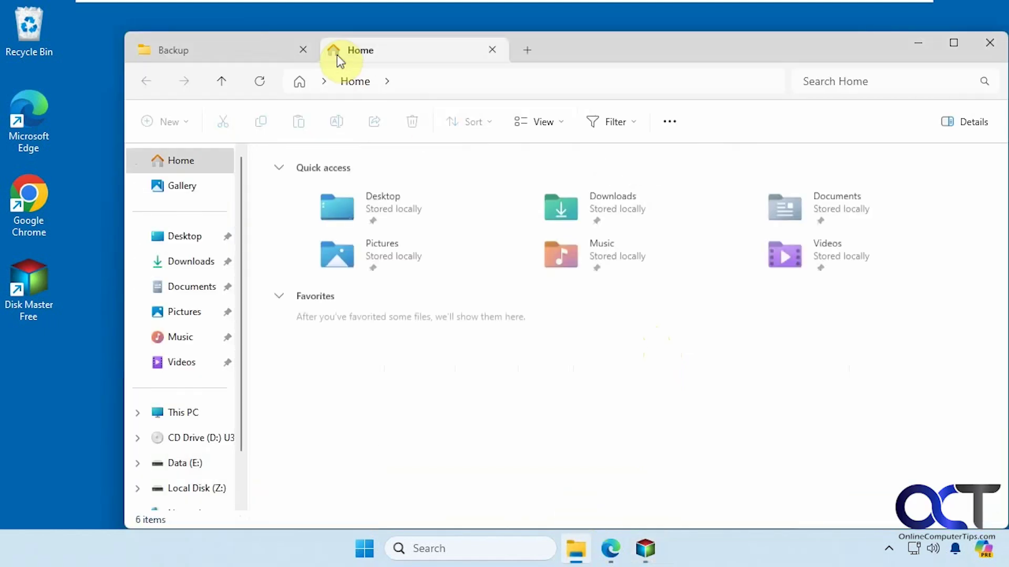
{"action": "left_click", "coordinate": [187, 414]}
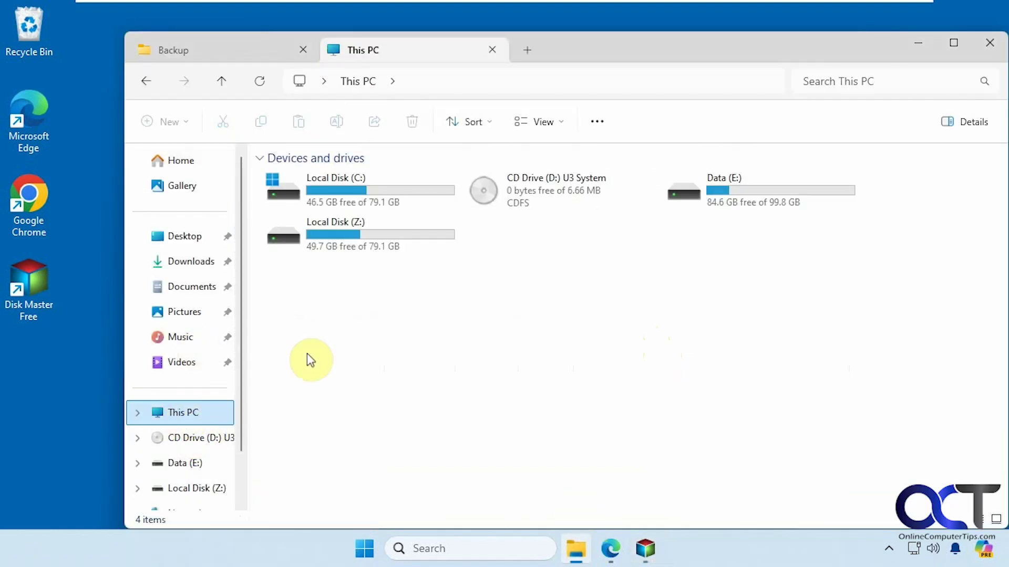
{"action": "double_click", "coordinate": [415, 237]}
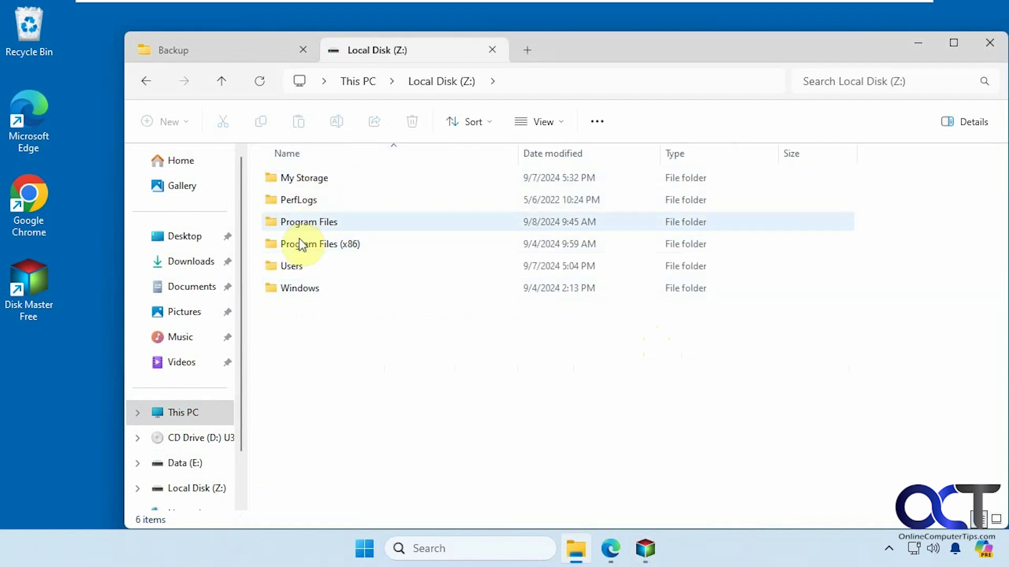
{"action": "left_click", "coordinate": [496, 53]}
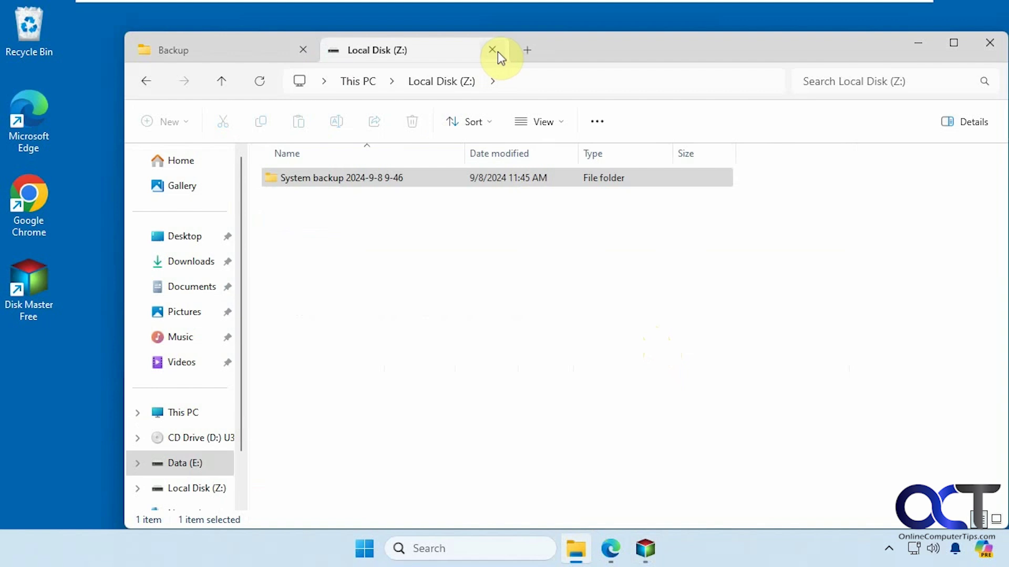
{"action": "left_click", "coordinate": [918, 43]}
Step: Unmount drive Z: by unticking the (C:) partition in the backup's mount settings
{"action": "left_click", "coordinate": [820, 215]}
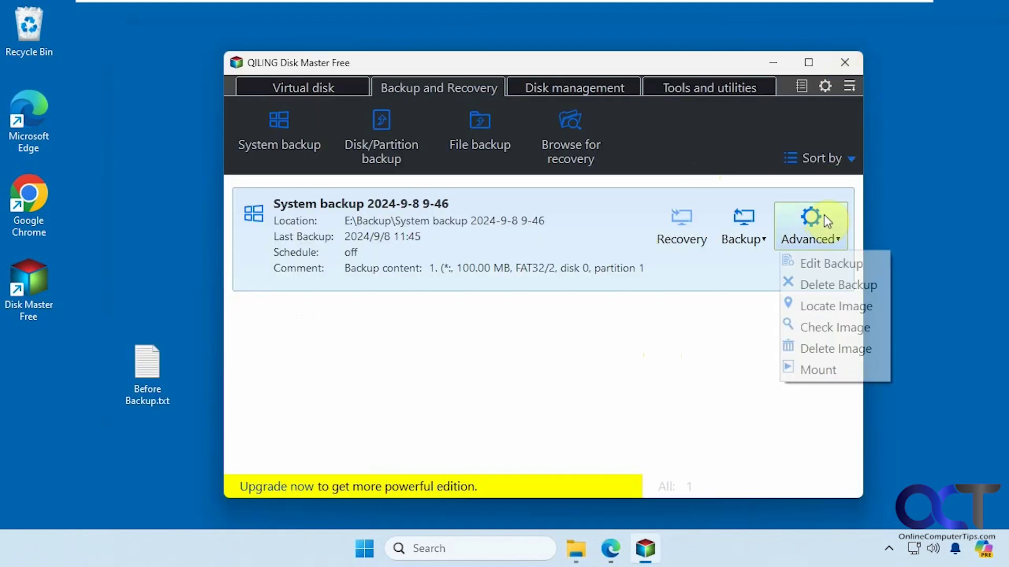
{"action": "left_click", "coordinate": [820, 372]}
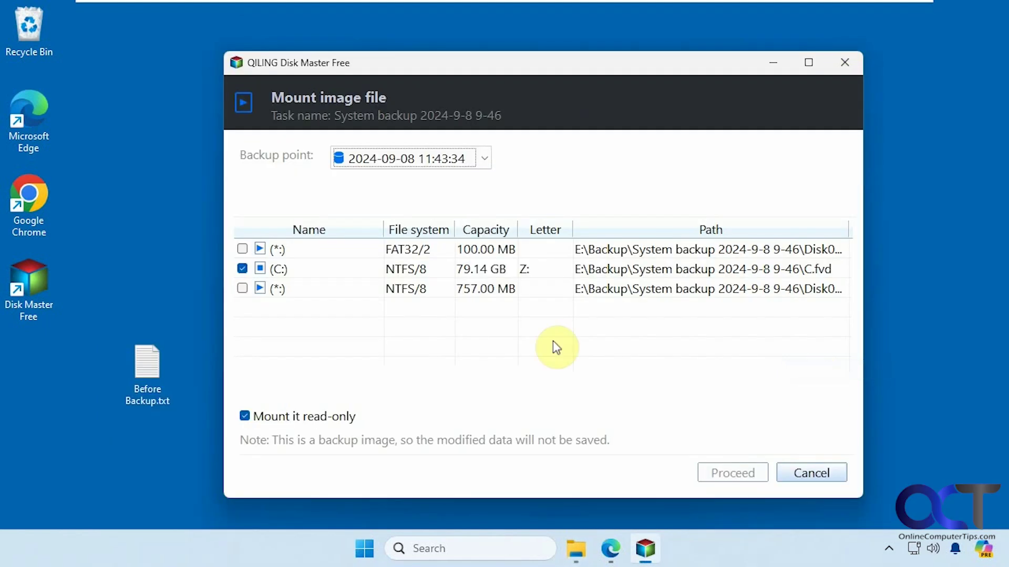
{"action": "left_click", "coordinate": [242, 269]}
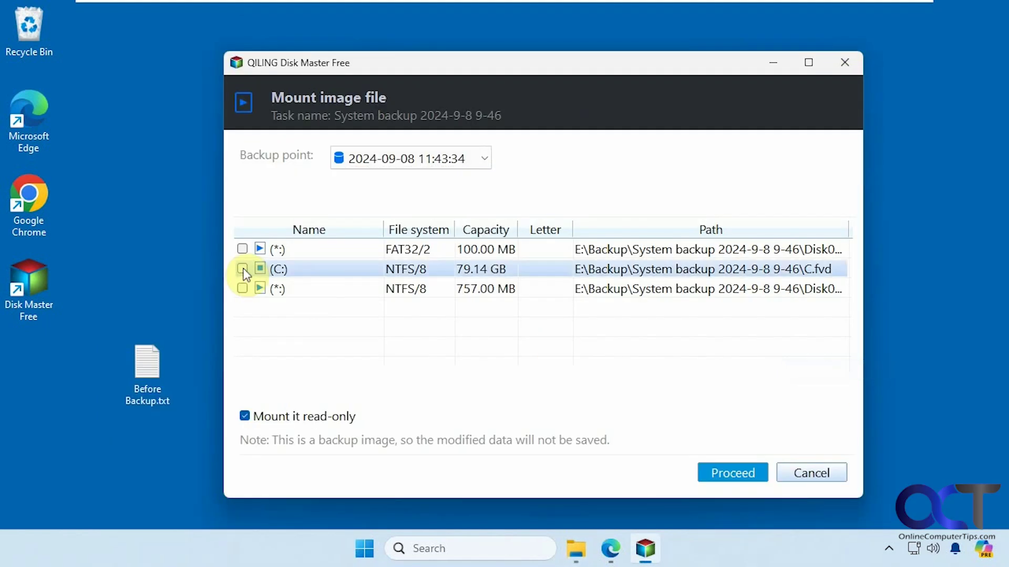
{"action": "left_click", "coordinate": [731, 473]}
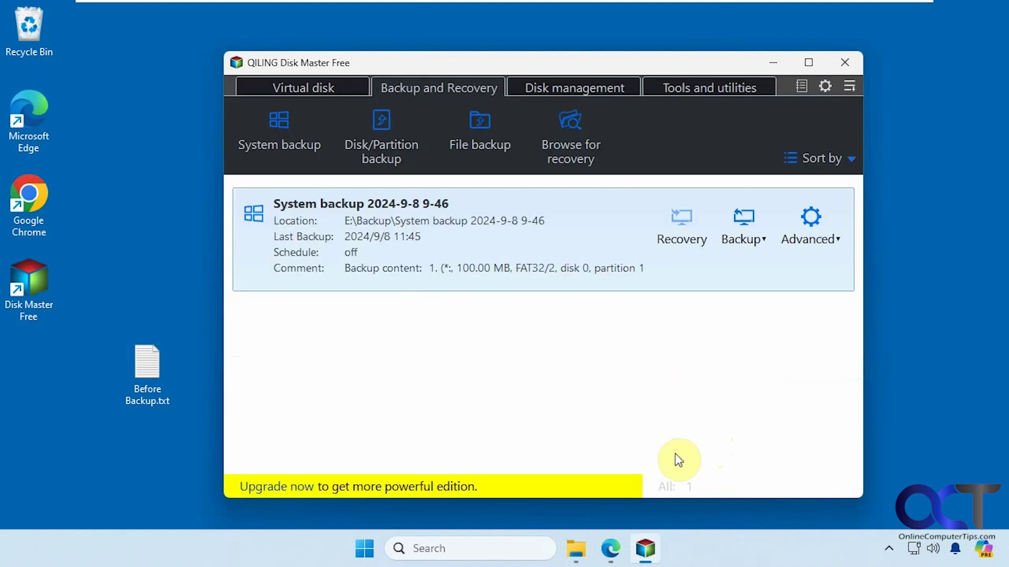
Step: Confirm in This PC that drive Z: is no longer listed
{"action": "left_click", "coordinate": [578, 549]}
{"action": "left_click", "coordinate": [337, 52]}
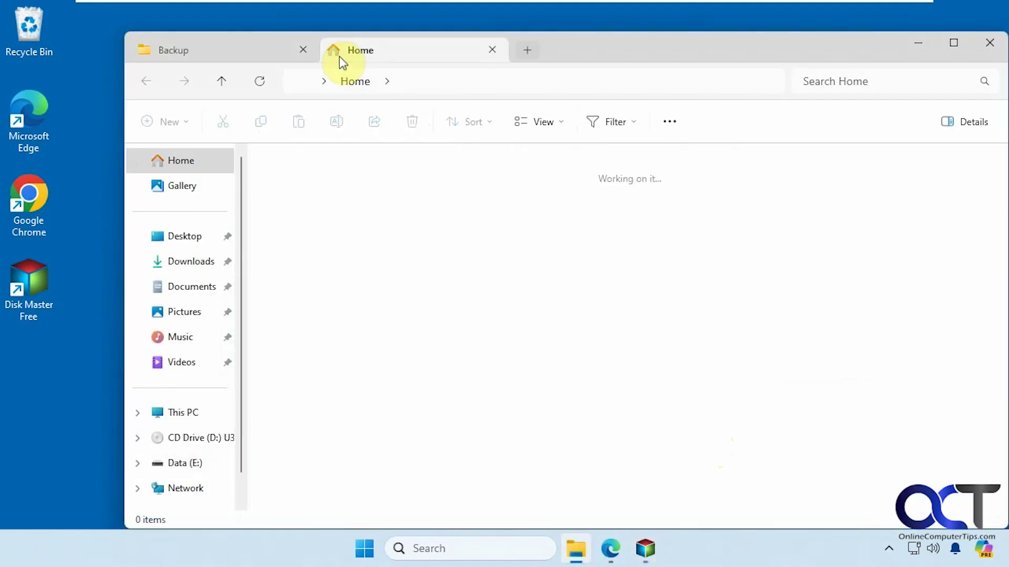
{"action": "left_click", "coordinate": [181, 412]}
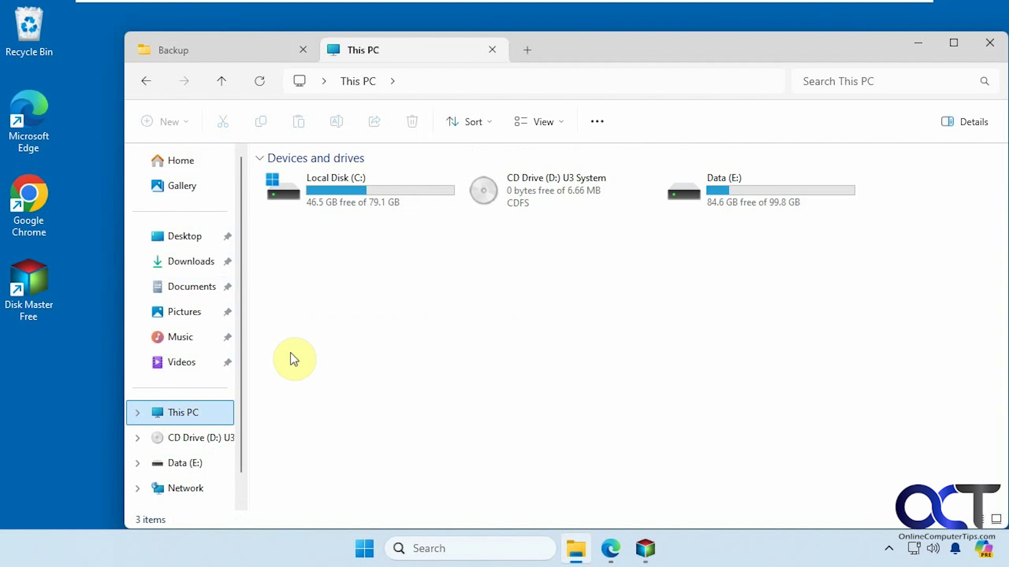
{"action": "left_click", "coordinate": [492, 49]}
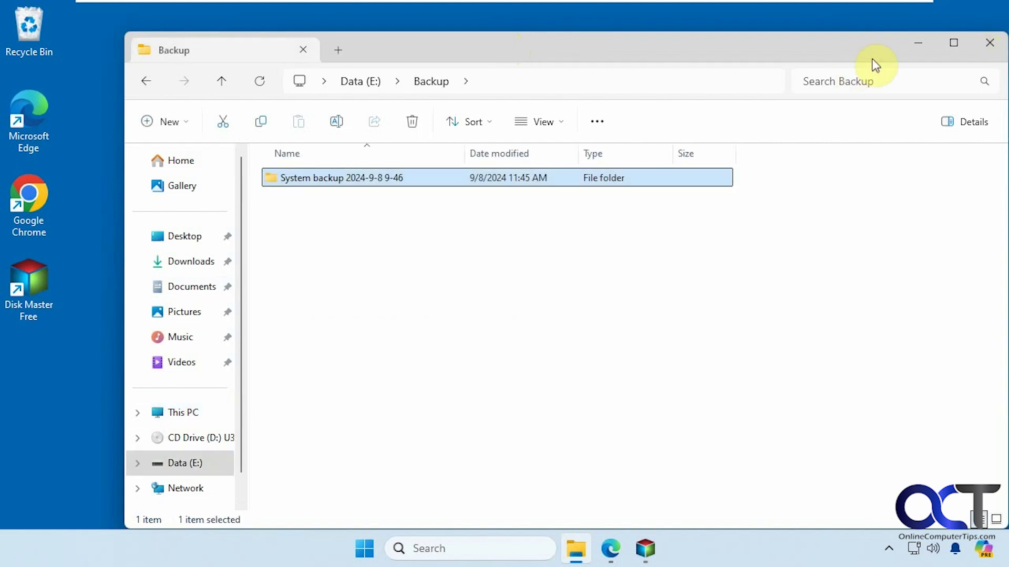
{"action": "left_click", "coordinate": [911, 46]}
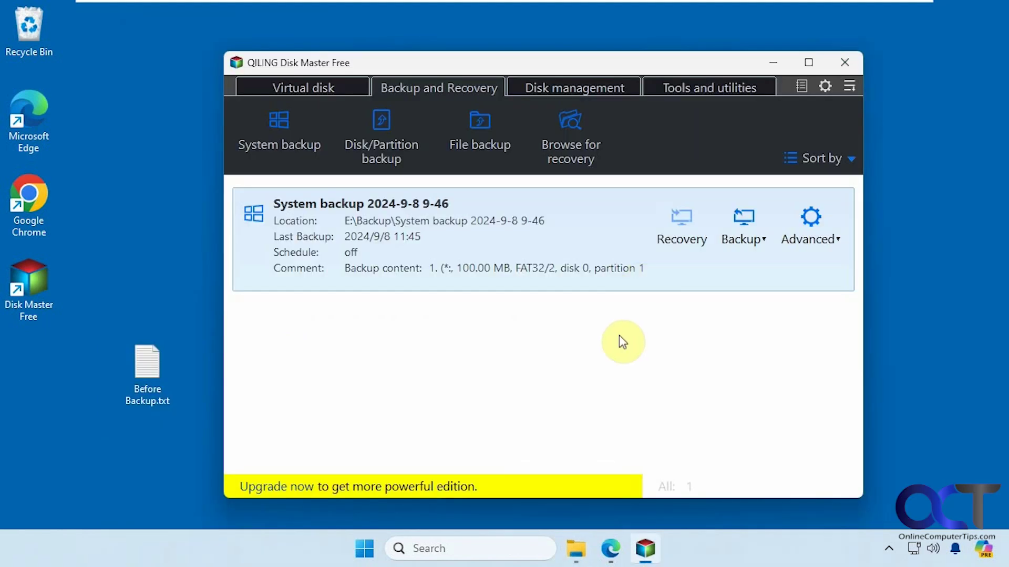
Step: Run an incremental backup on the existing system backup
{"action": "left_click", "coordinate": [756, 240]}
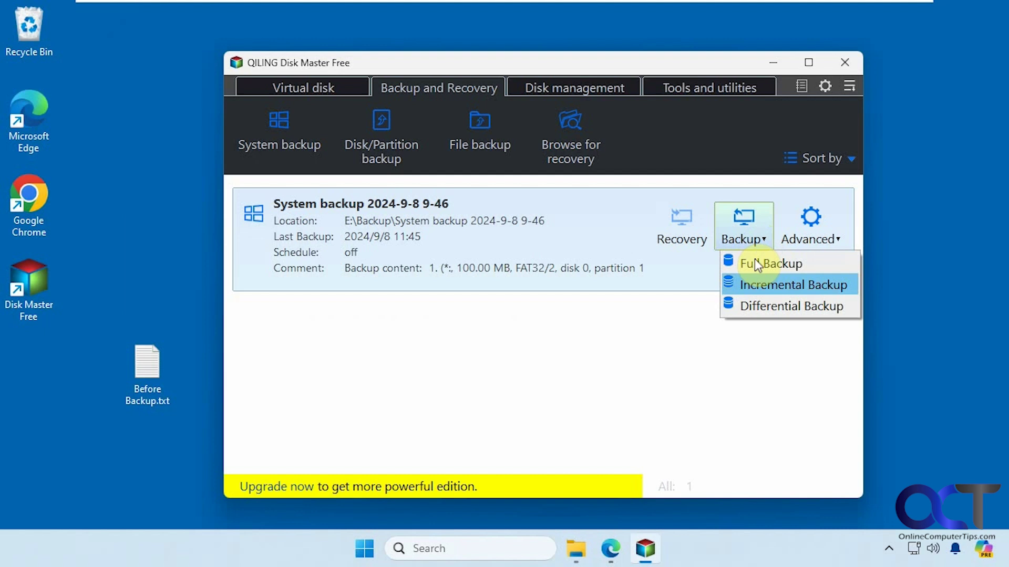
{"action": "left_click", "coordinate": [753, 284]}
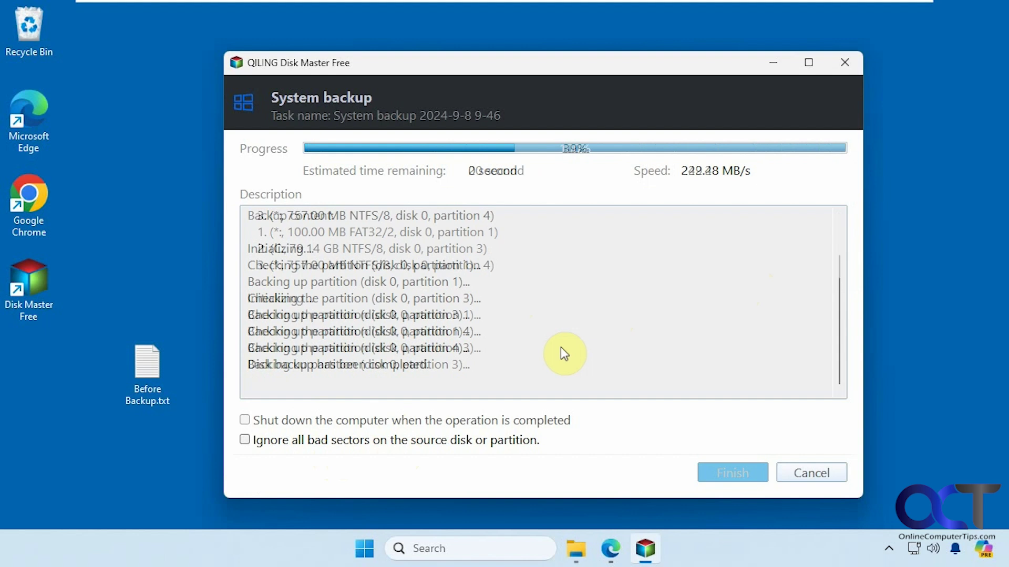
Step: Close the finished backup view and delete Before Backup.txt from the desktop
{"action": "left_click", "coordinate": [728, 475]}
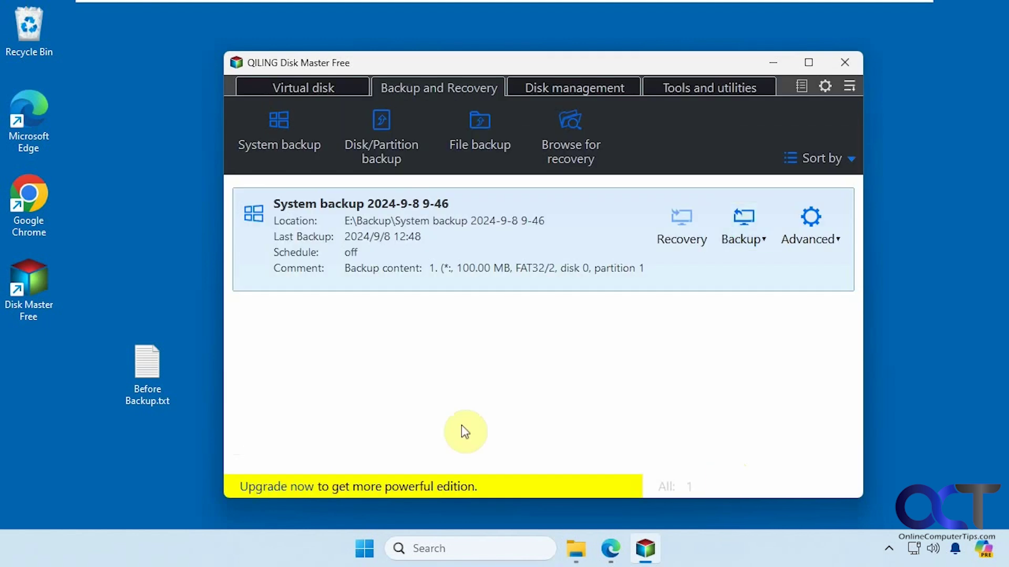
{"action": "left_click", "coordinate": [135, 393]}
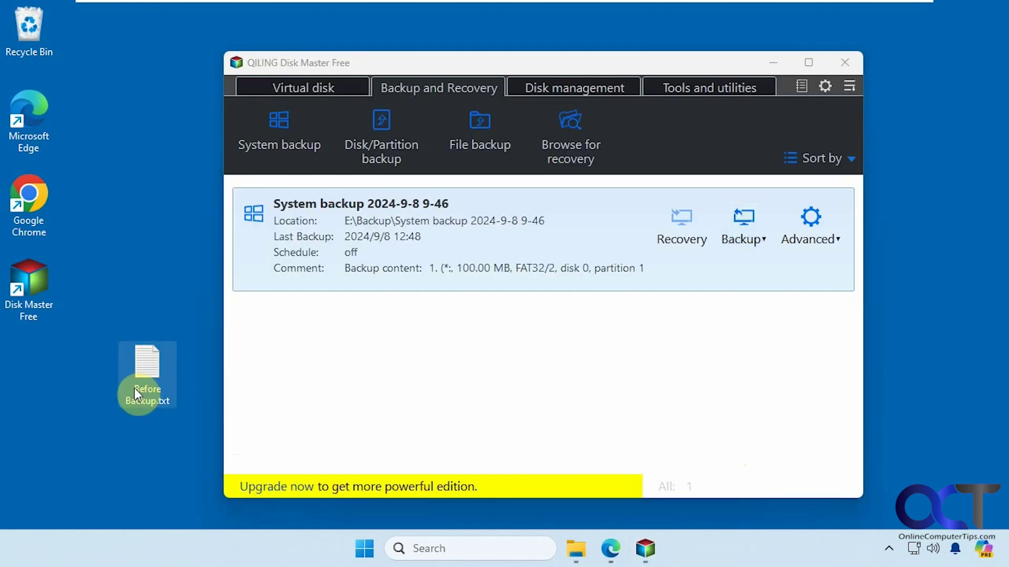
{"action": "key", "text": "Delete"}
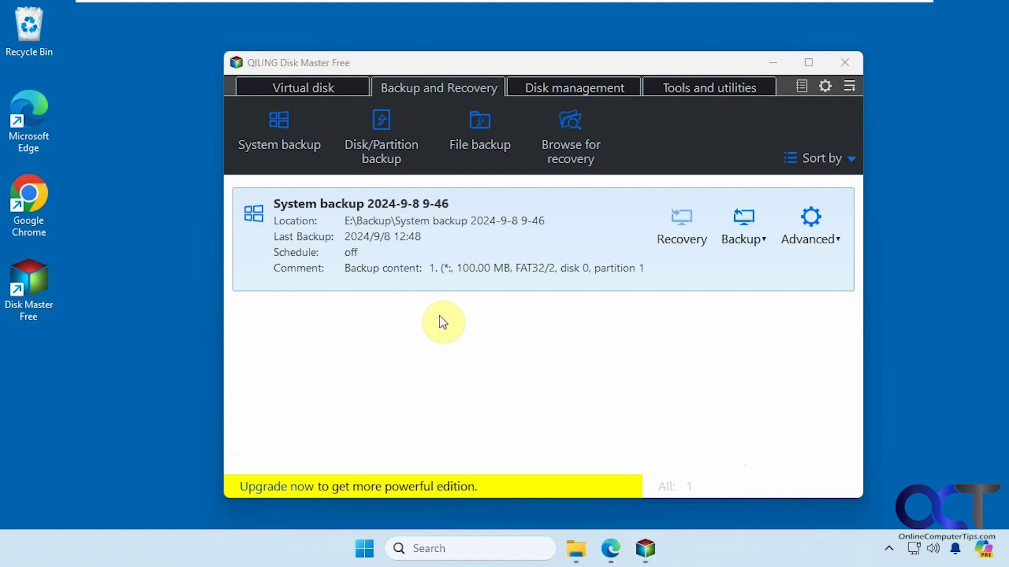
{"action": "left_click", "coordinate": [683, 240]}
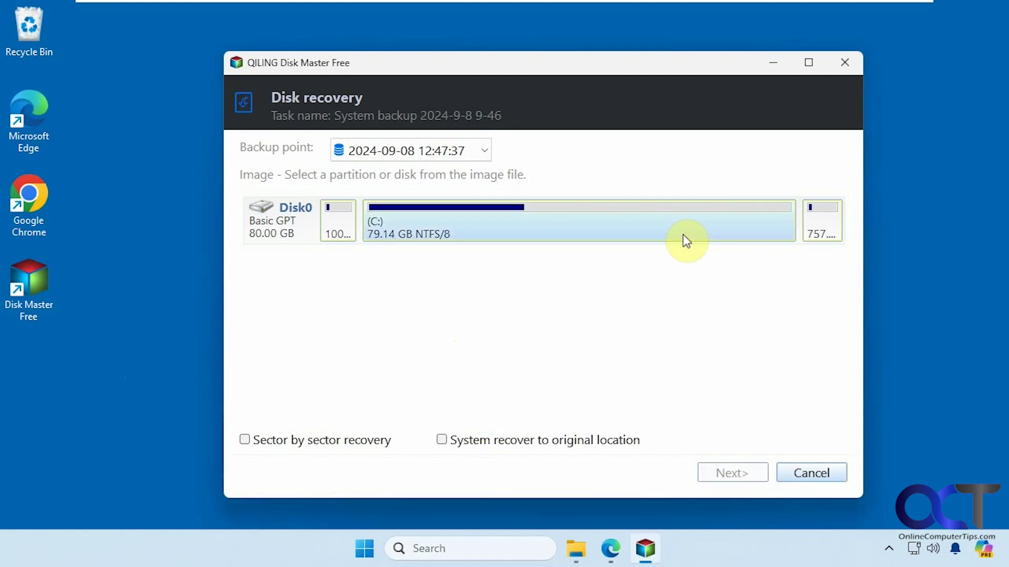
{"action": "left_click", "coordinate": [487, 151]}
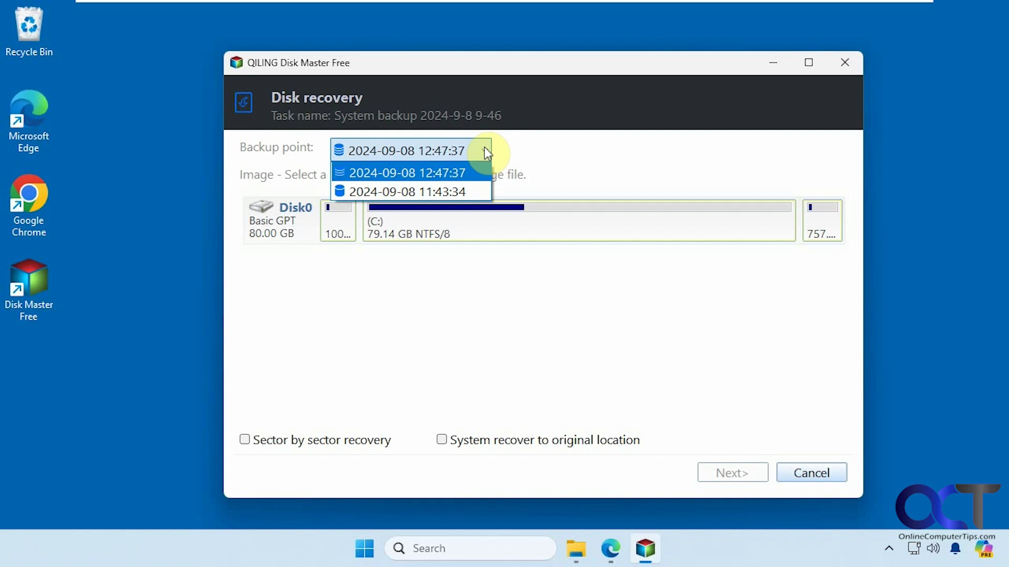
{"action": "left_click", "coordinate": [418, 173]}
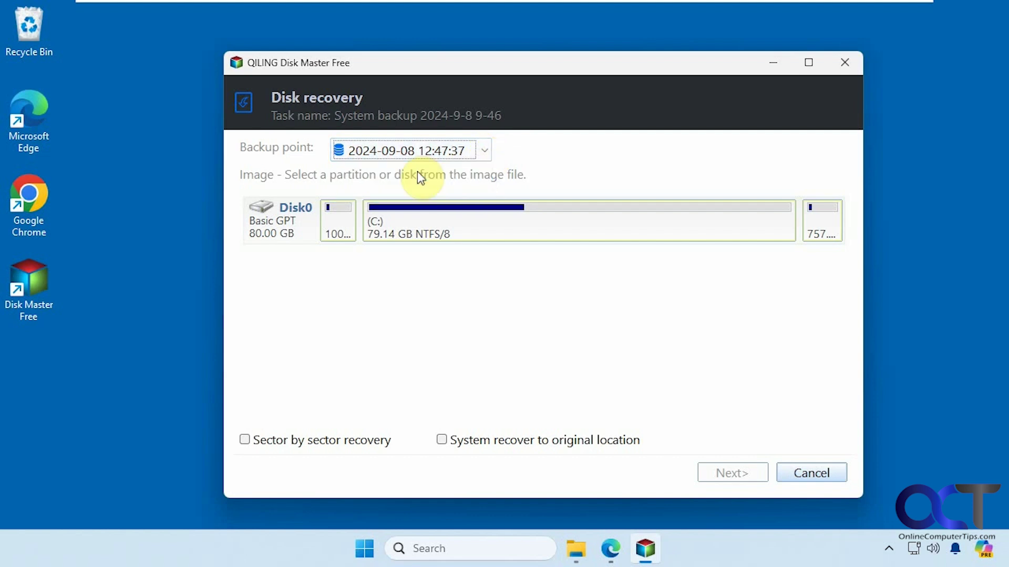
{"action": "left_click", "coordinate": [309, 232]}
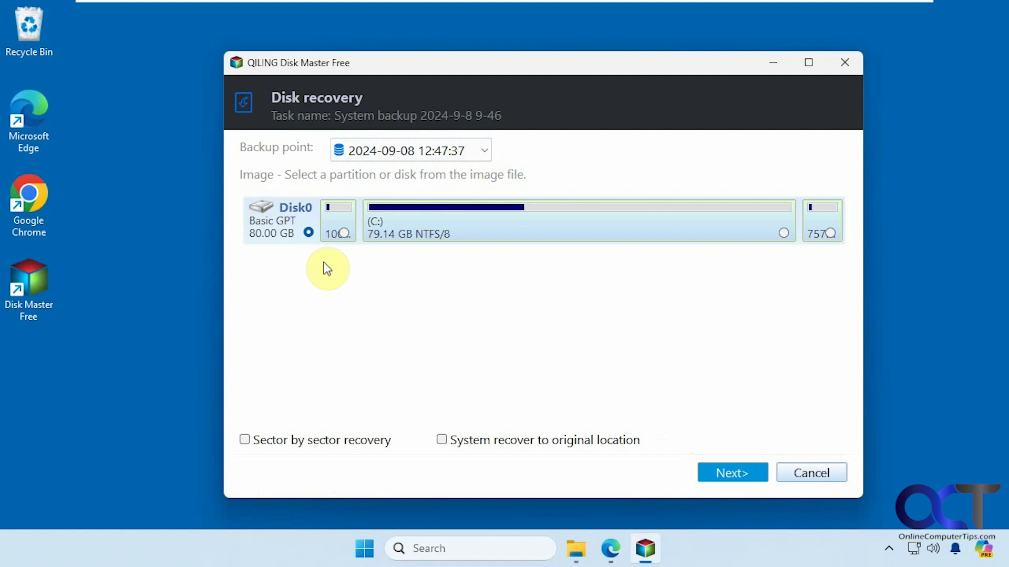
Step: Pick Disk0 as the recovery destination disk, then bring File Explorer forward
{"action": "left_click", "coordinate": [727, 473]}
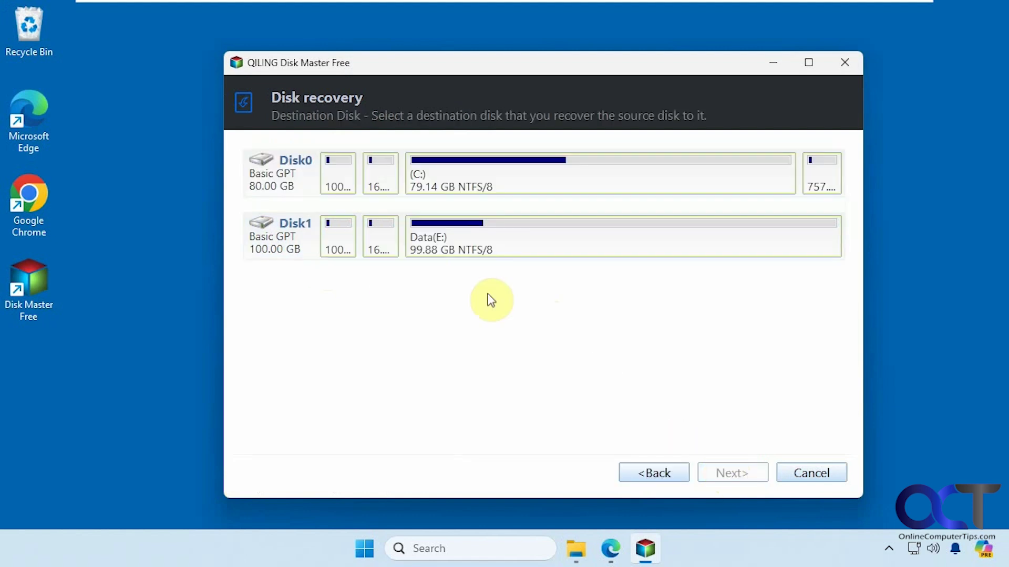
{"action": "left_click", "coordinate": [308, 186]}
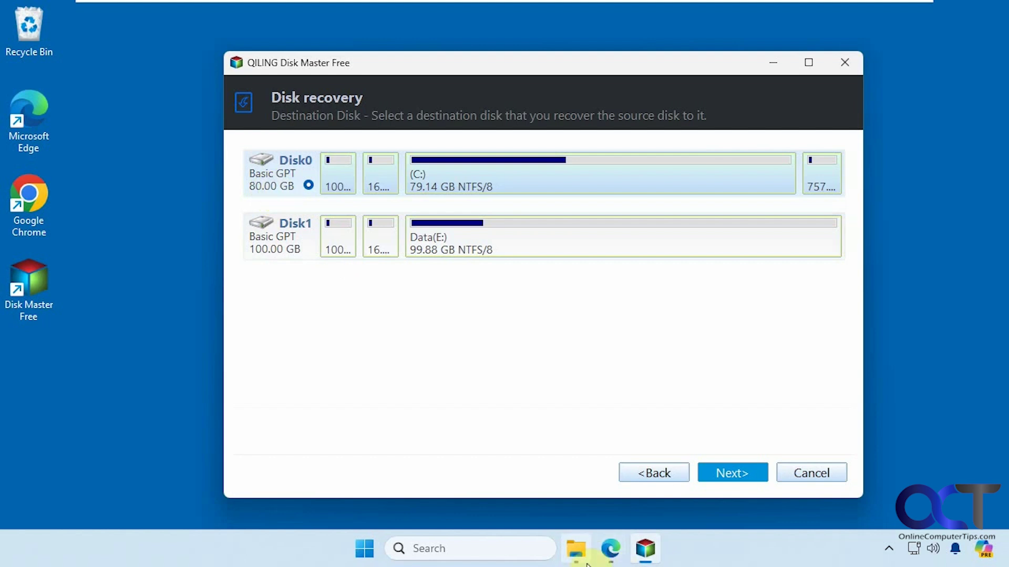
{"action": "left_click", "coordinate": [576, 549]}
Step: Check the drives under This PC, then minimize File Explorer
{"action": "left_click", "coordinate": [179, 416]}
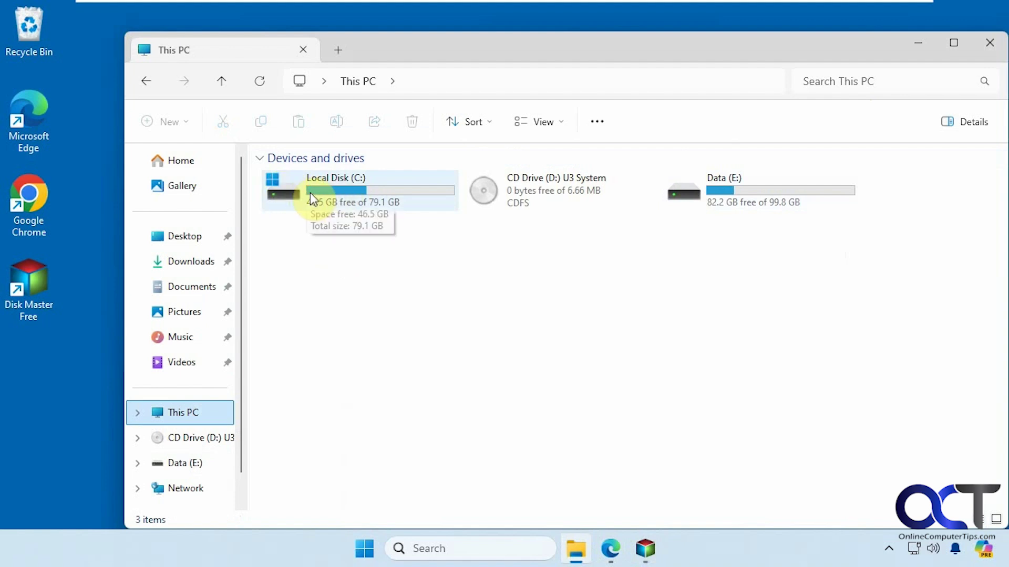
{"action": "left_click", "coordinate": [928, 48]}
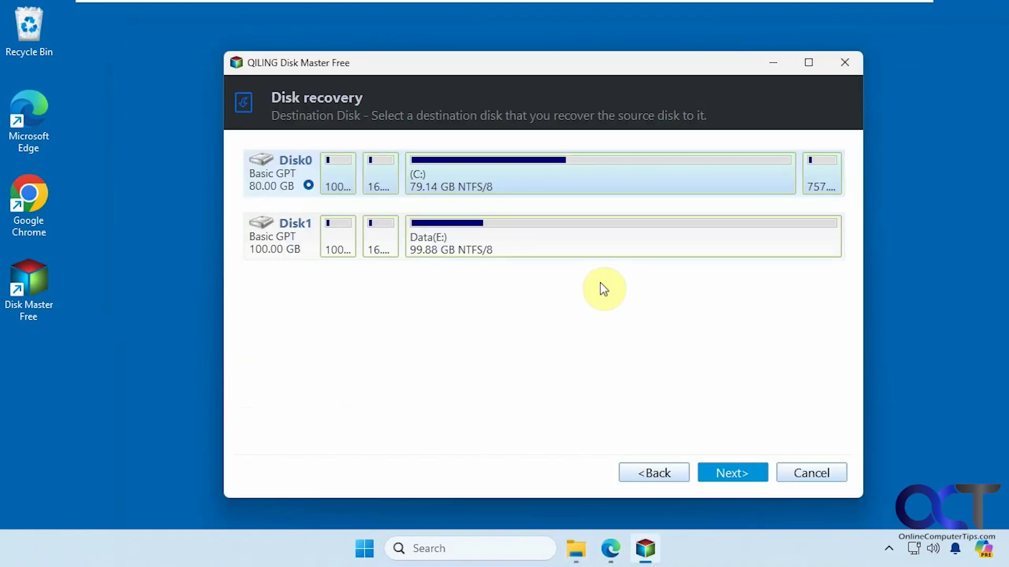
Step: Restore the backup onto Disk0's C: partition, accepting the data-loss warning and the reboot
{"action": "left_click", "coordinate": [726, 464]}
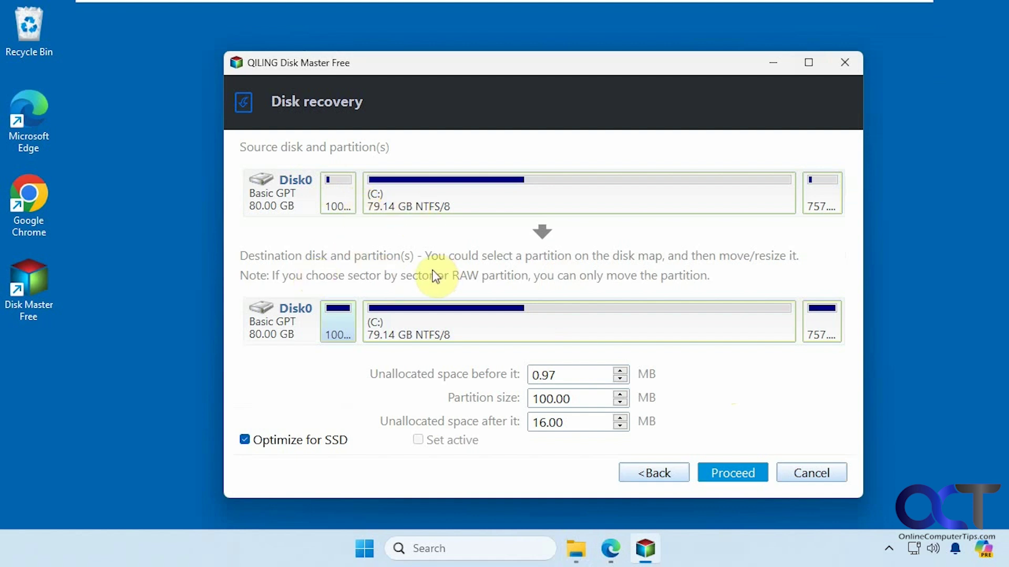
{"action": "left_click", "coordinate": [410, 303]}
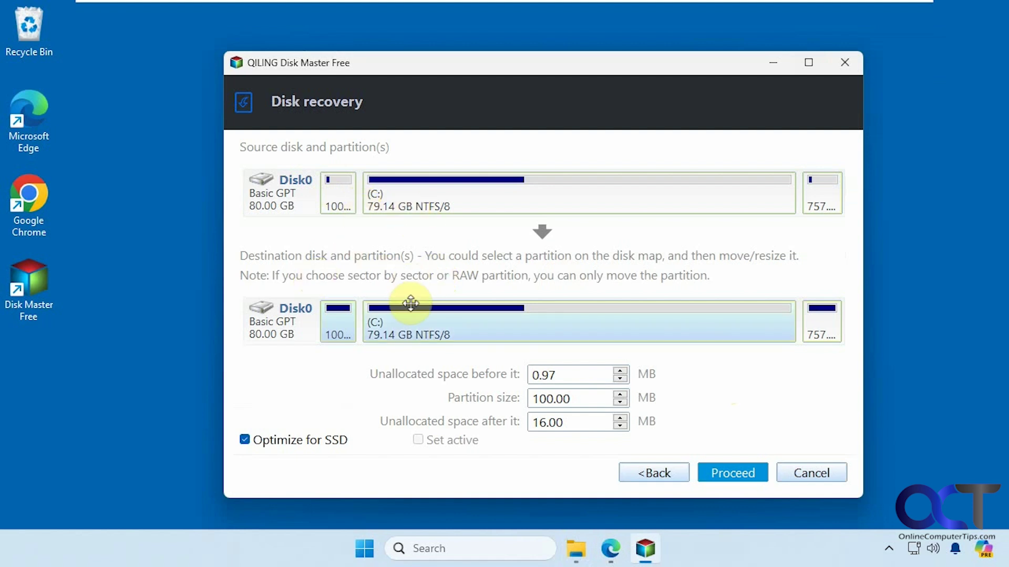
{"action": "left_click", "coordinate": [723, 471]}
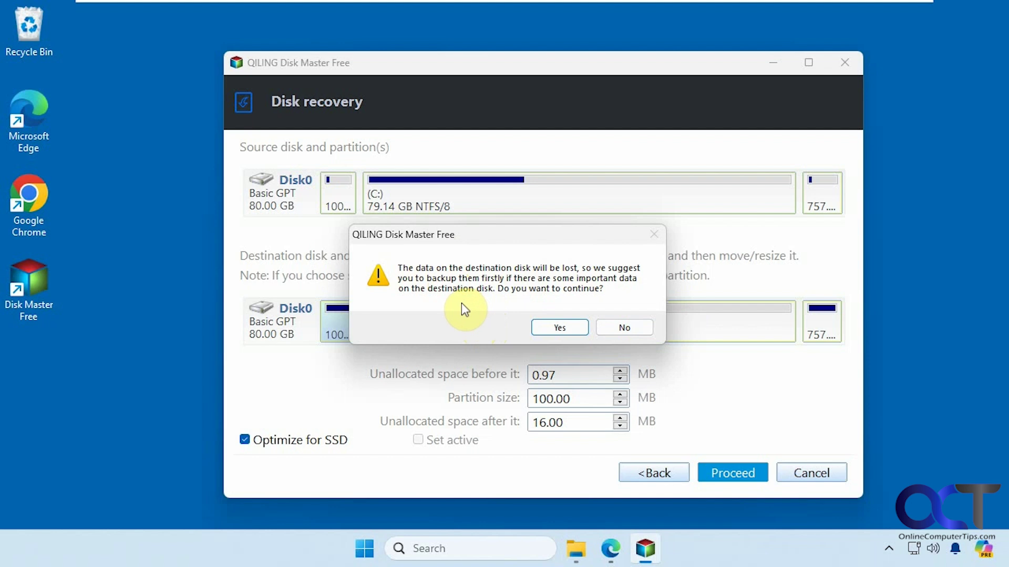
{"action": "left_click", "coordinate": [556, 326]}
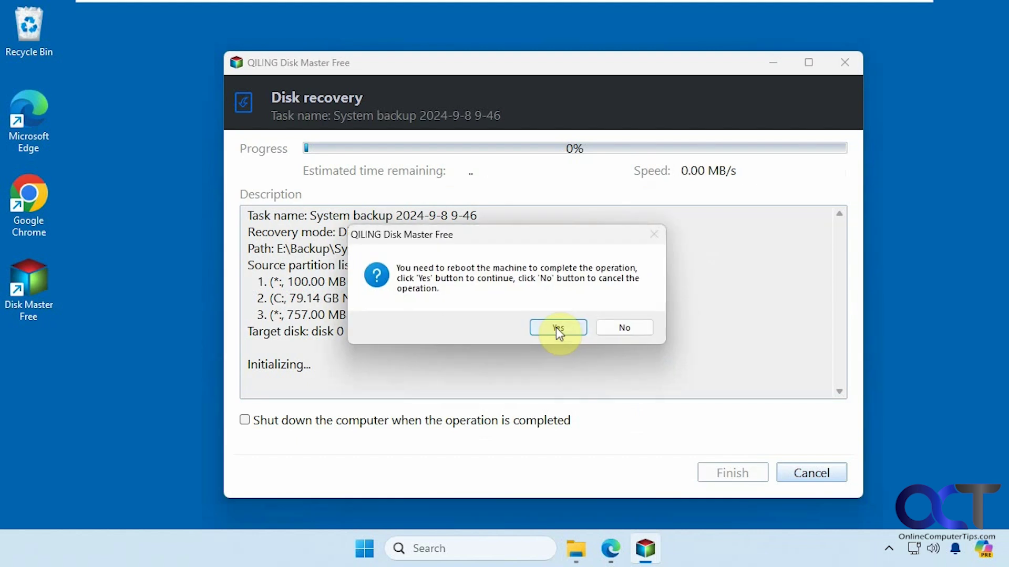
{"action": "left_click", "coordinate": [555, 327]}
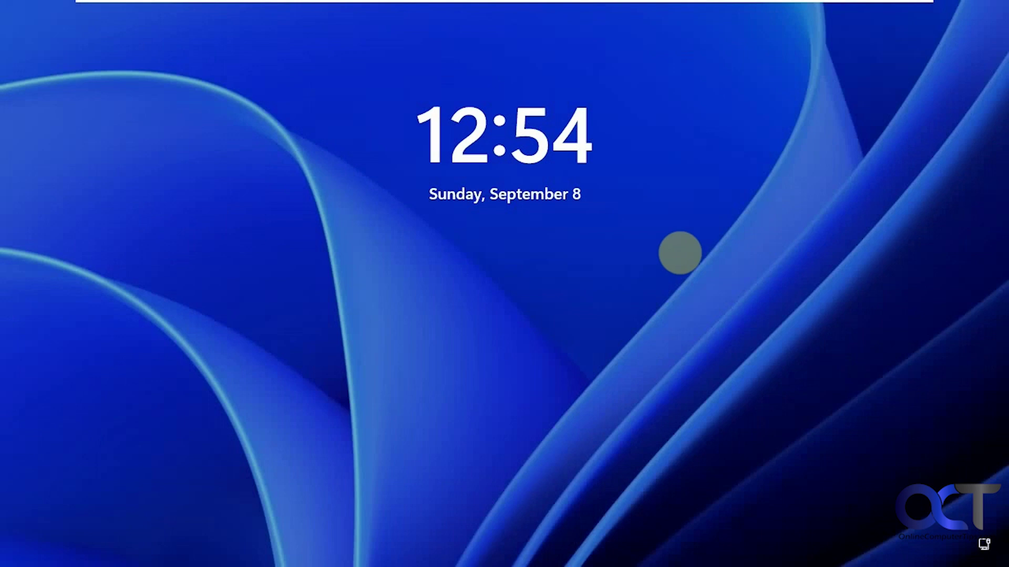
Step: Sign back in to Windows from the lock screen with the account PIN
{"action": "left_click", "coordinate": [680, 253]}
{"action": "type", "text": "1234"}
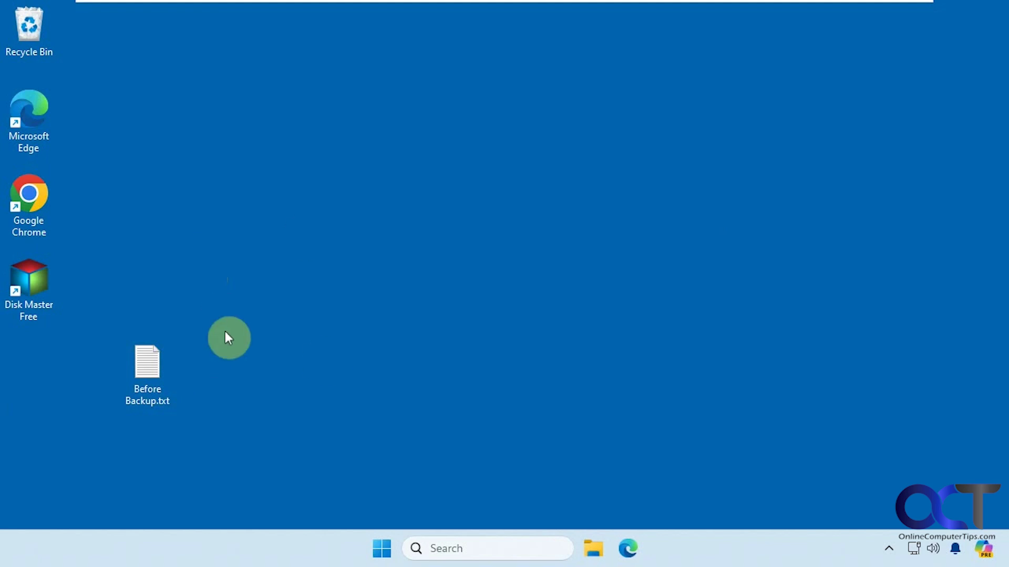
Step: Launch Disk Master Free, move its window aside, and begin a new System backup of Disk0
{"action": "double_click", "coordinate": [28, 281]}
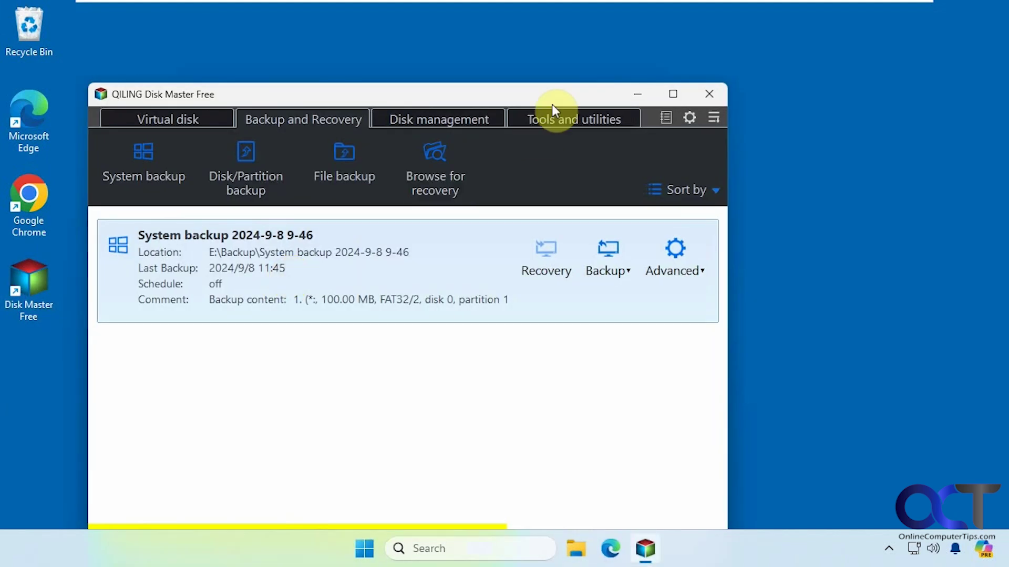
{"action": "left_click_drag", "start_coordinate": [552, 104], "coordinate": [721, 54]}
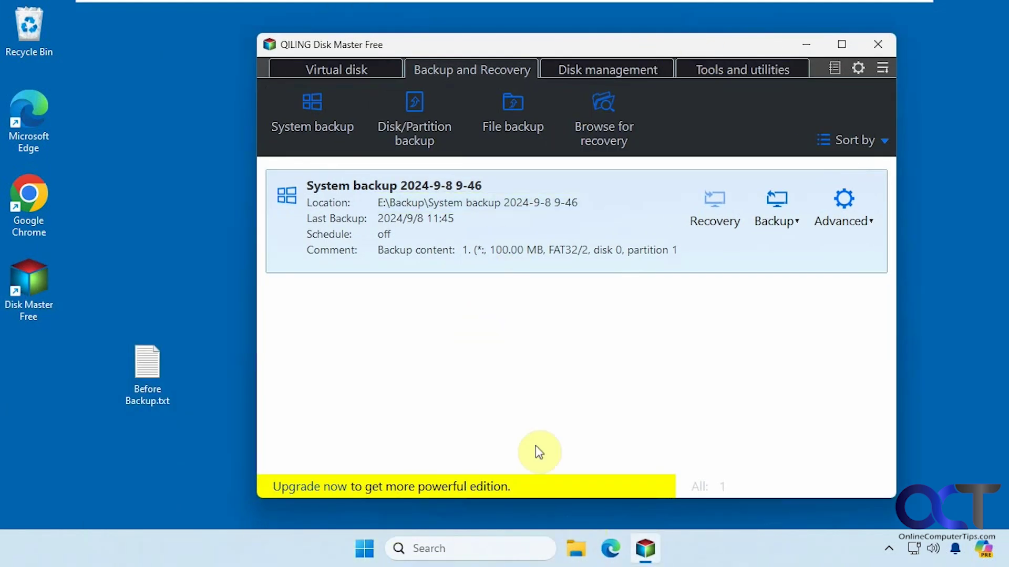
{"action": "left_click", "coordinate": [328, 125]}
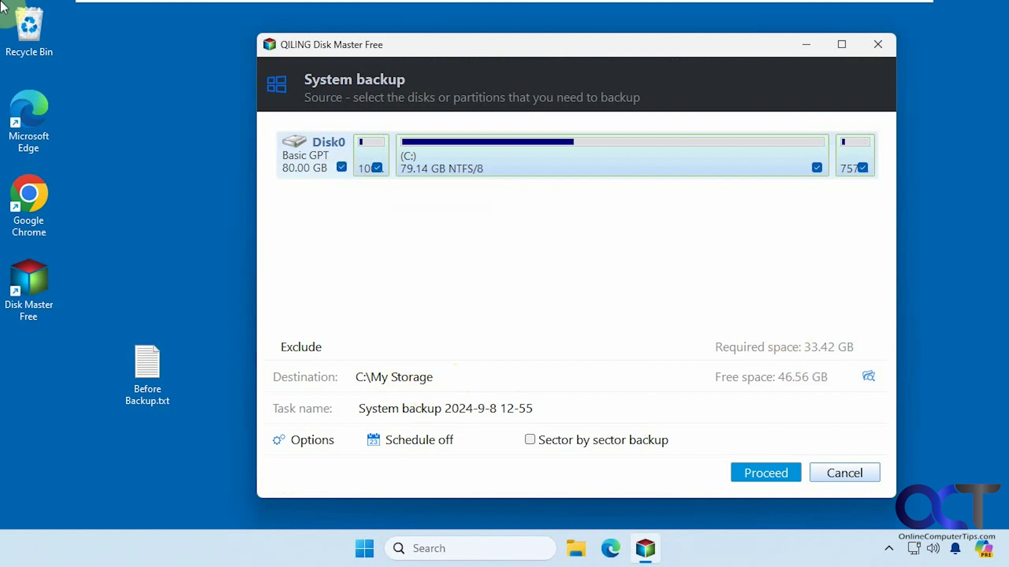
Step: Review the task name, close Options without changes, and cancel the new System backup
{"action": "left_click", "coordinate": [443, 382]}
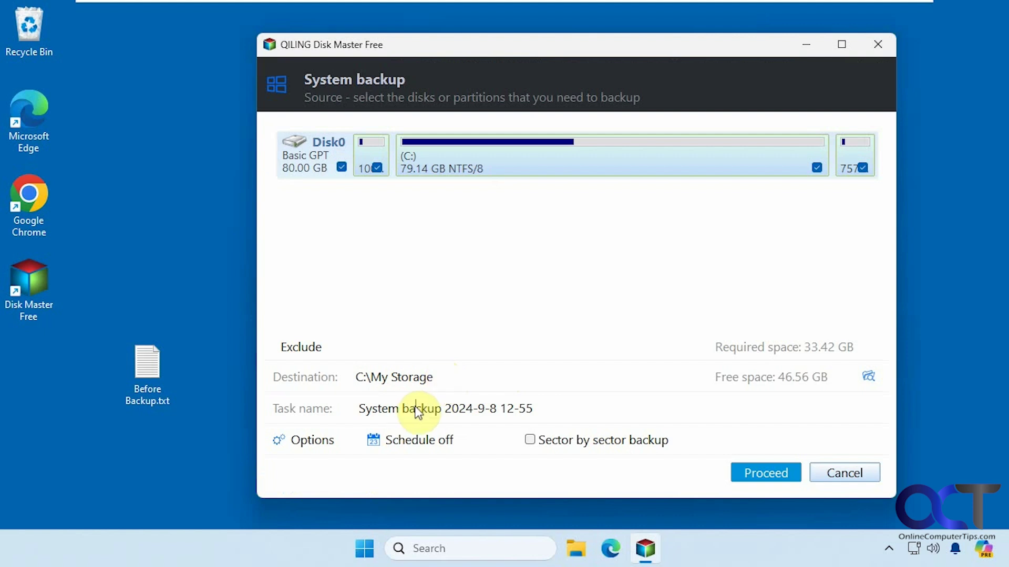
{"action": "left_click_drag", "start_coordinate": [416, 408], "coordinate": [368, 412]}
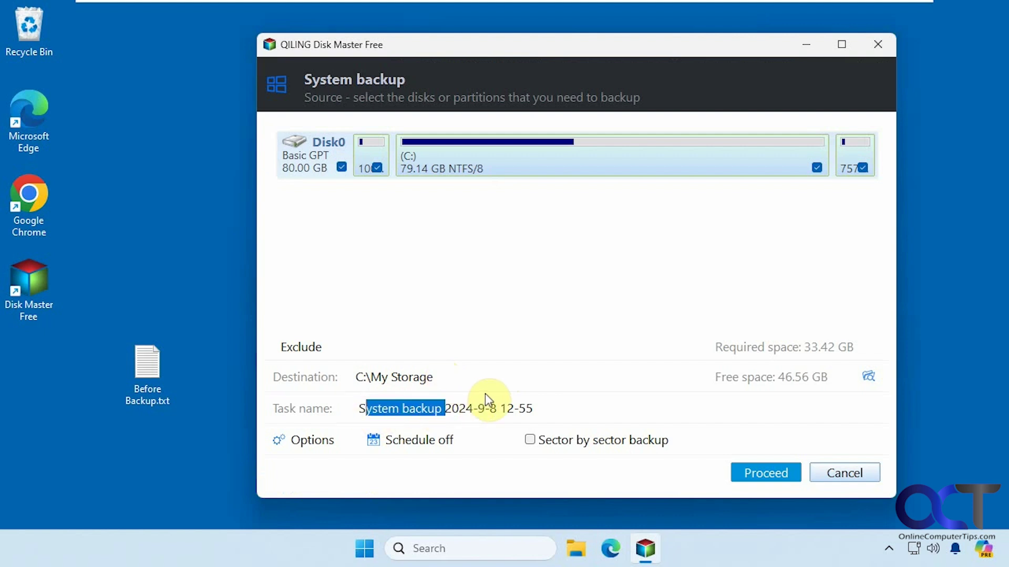
{"action": "left_click", "coordinate": [322, 442]}
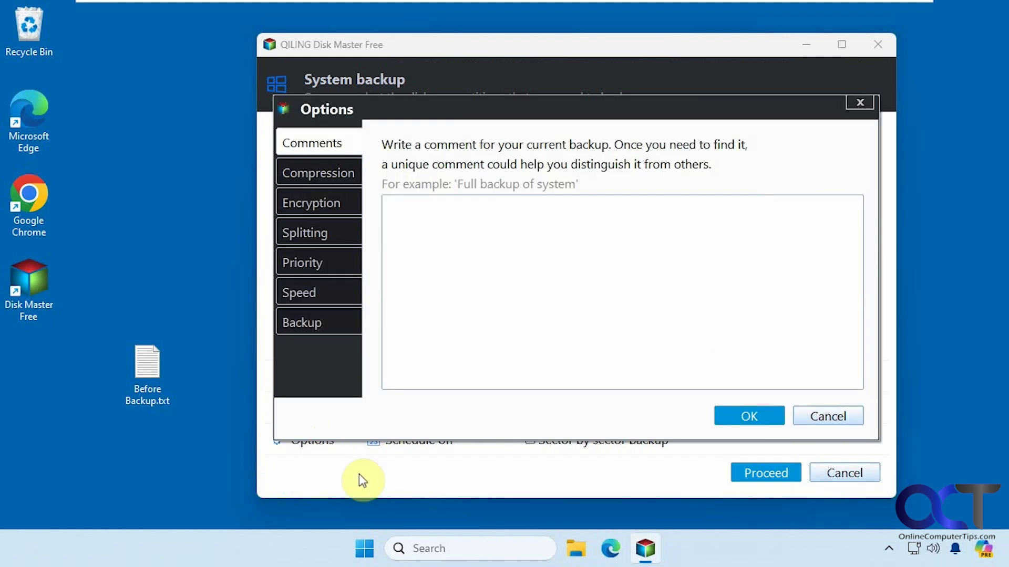
{"action": "left_click", "coordinate": [827, 417]}
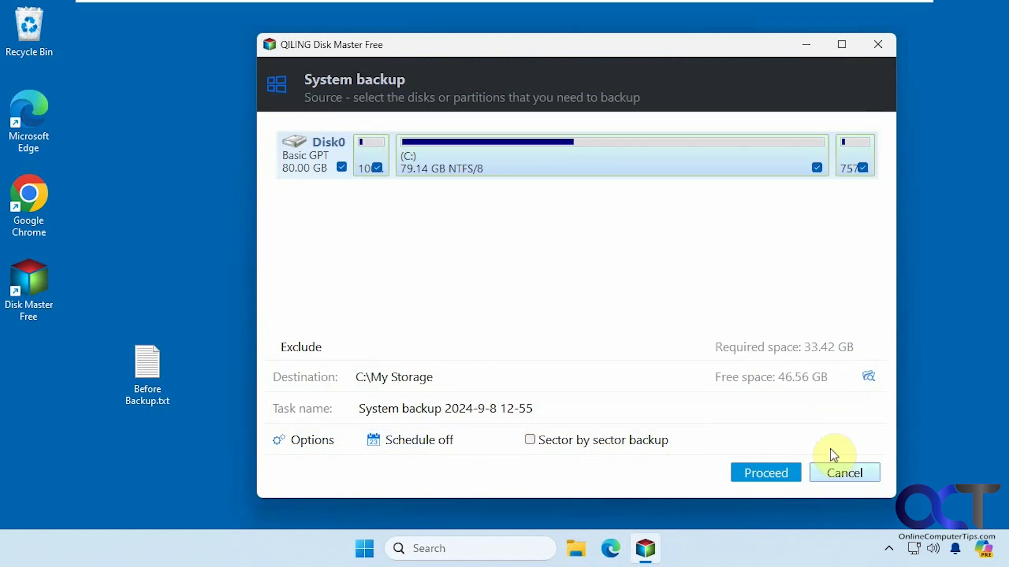
{"action": "left_click", "coordinate": [841, 474]}
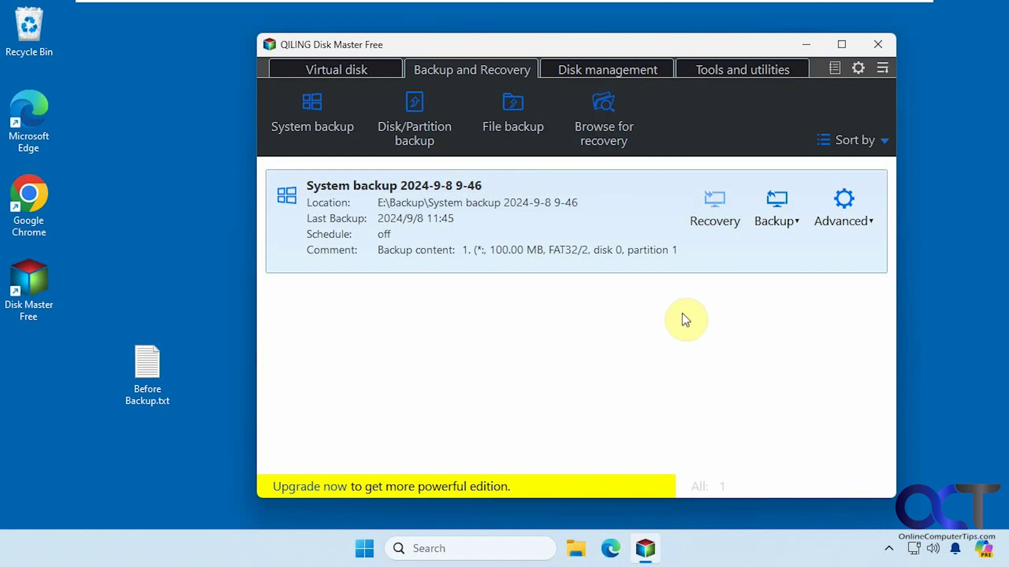
{"action": "left_click", "coordinate": [783, 230]}
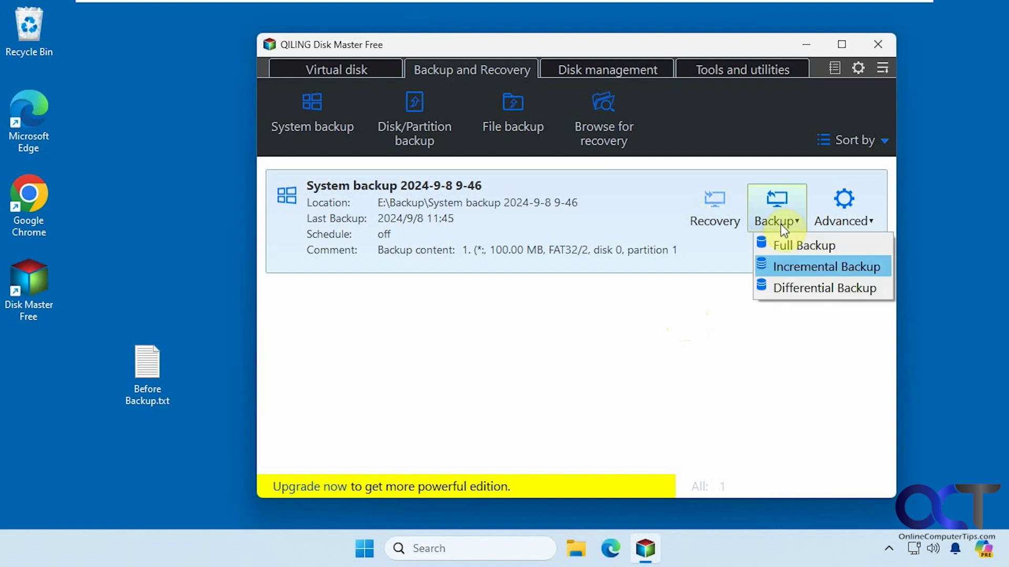
{"action": "left_click", "coordinate": [787, 288]}
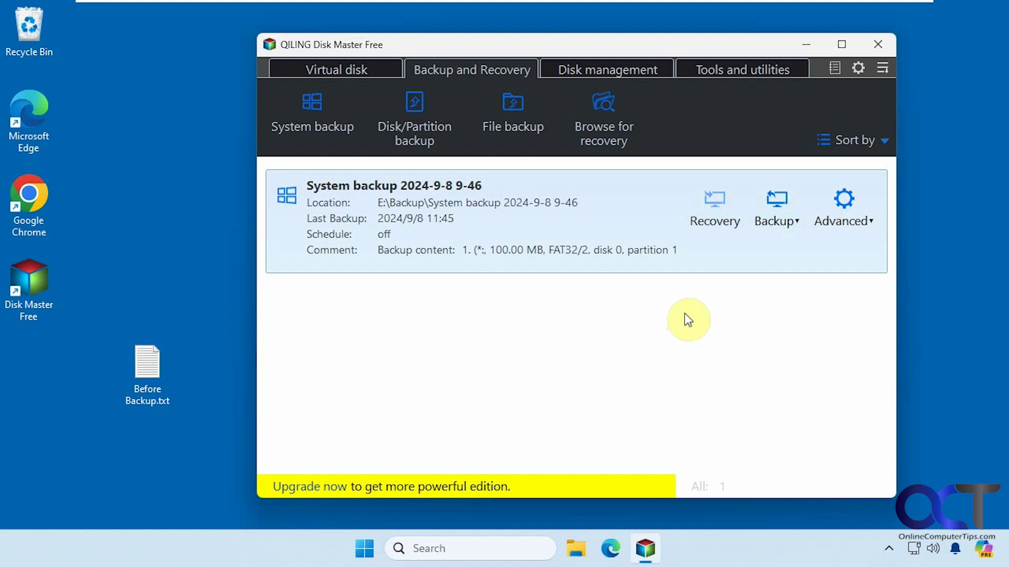